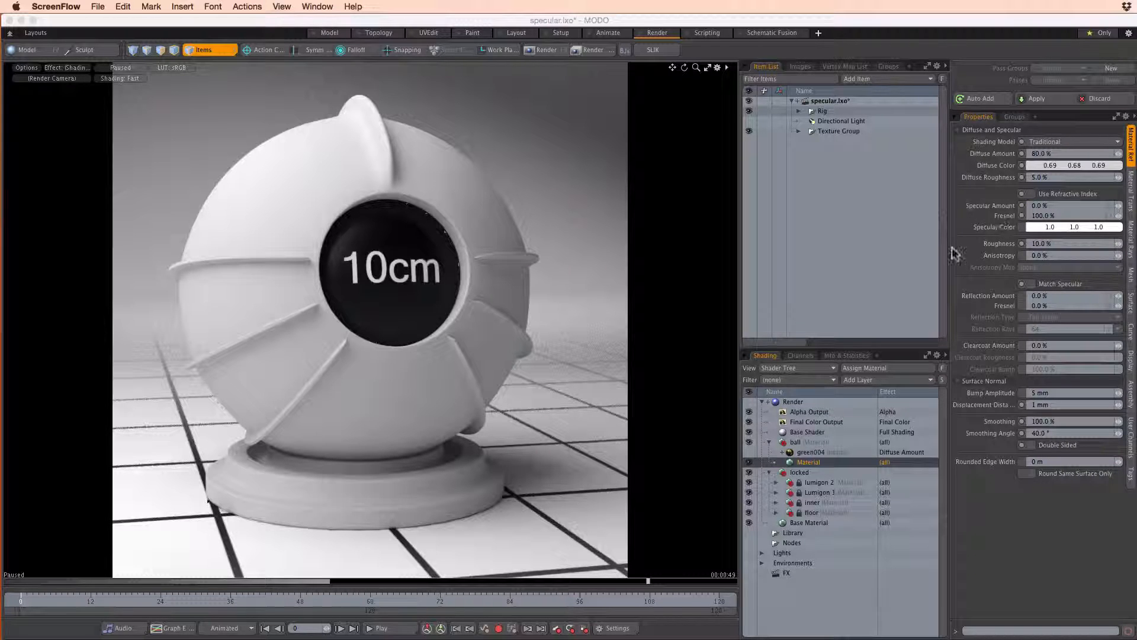
Try Specular Amount values of 0.1% and 1% on the ball's material, and set it back to 0%
{"action": "left_click", "coordinate": [1048, 206]}
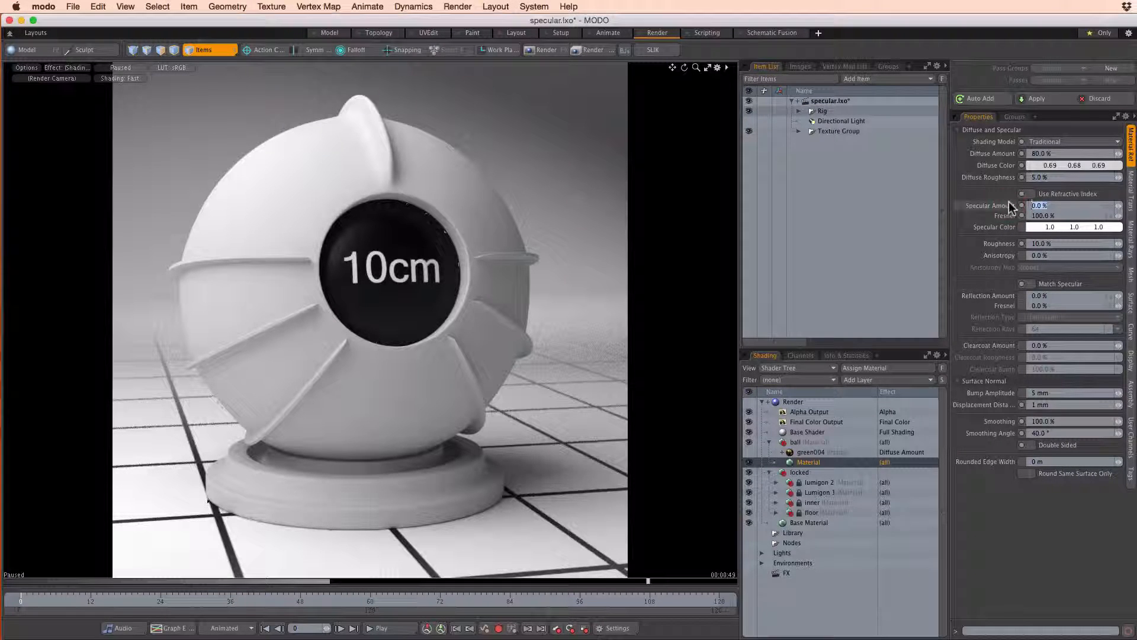
{"action": "type", "text": "0.1"}
{"action": "key", "text": "Return"}
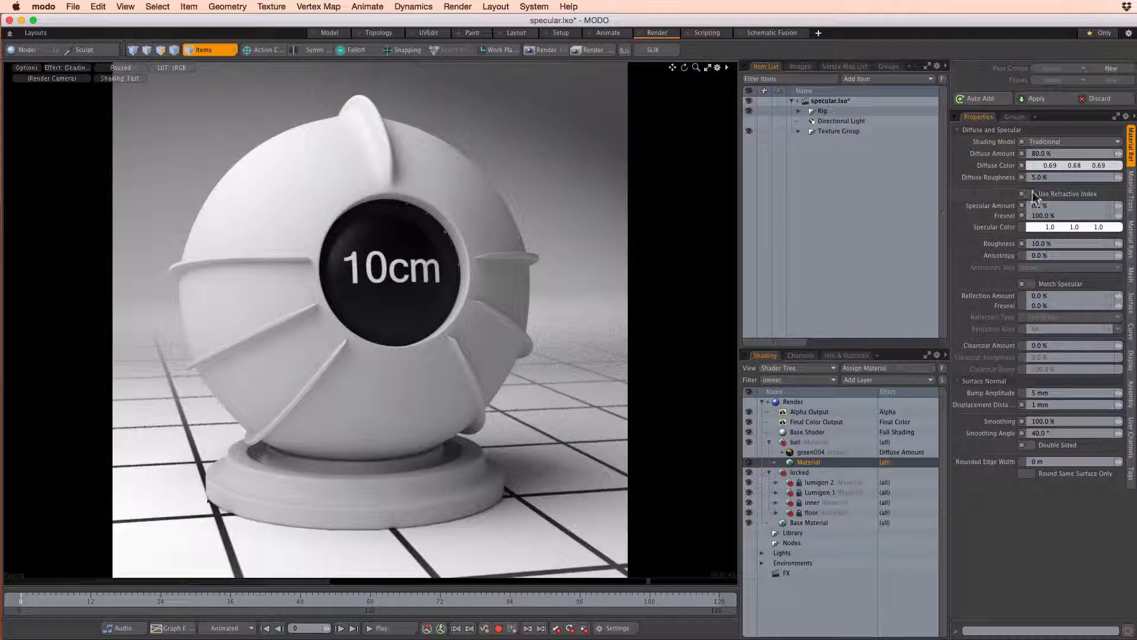
{"action": "left_click", "coordinate": [1009, 202]}
{"action": "type", "text": "0.0"}
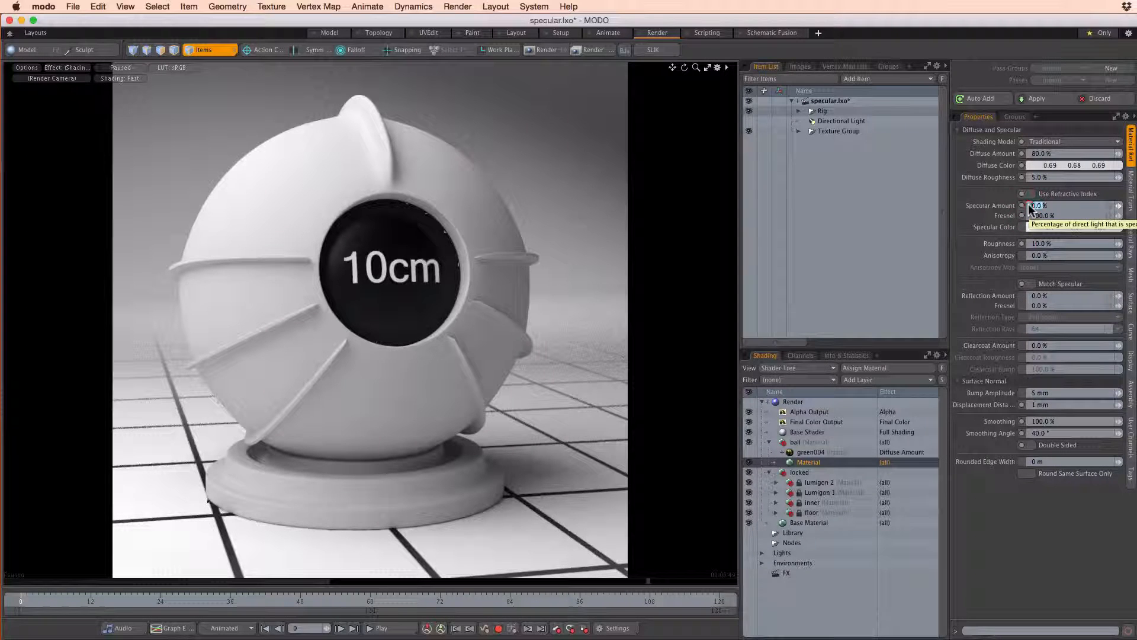
{"action": "type", "text": "1"}
{"action": "key", "text": "Return"}
{"action": "left_click_drag", "start_coordinate": [1067, 208], "coordinate": [1005, 204]}
{"action": "type", "text": "0"}
{"action": "key", "text": "Return"}
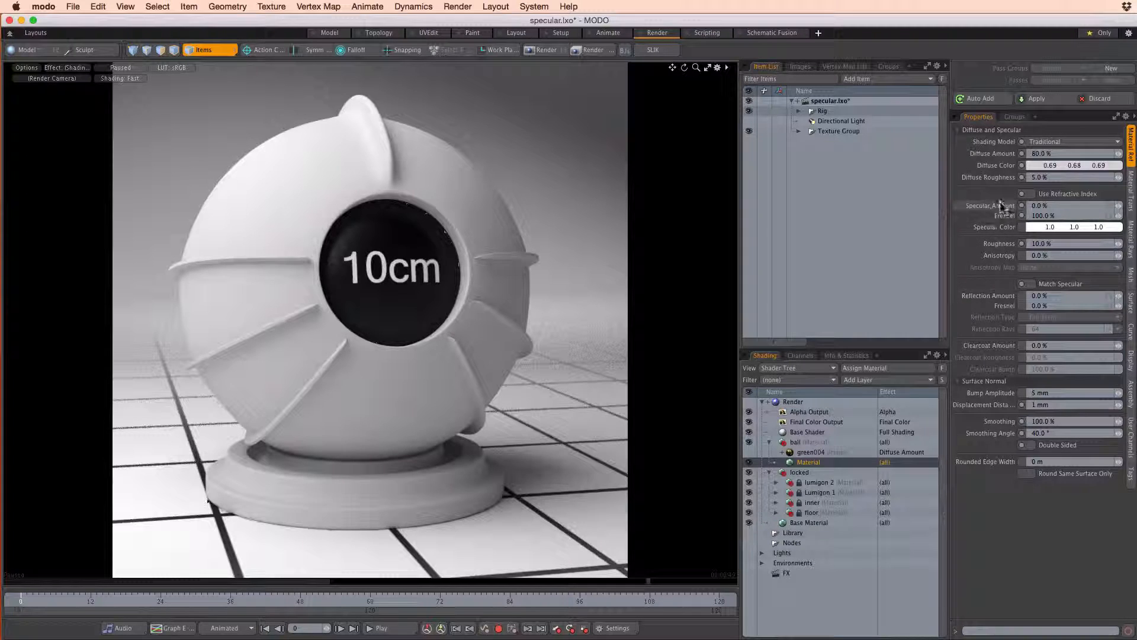
Check the layers inside the Environment in the shader tree, and list the scene's lights
{"action": "left_click", "coordinate": [762, 562]}
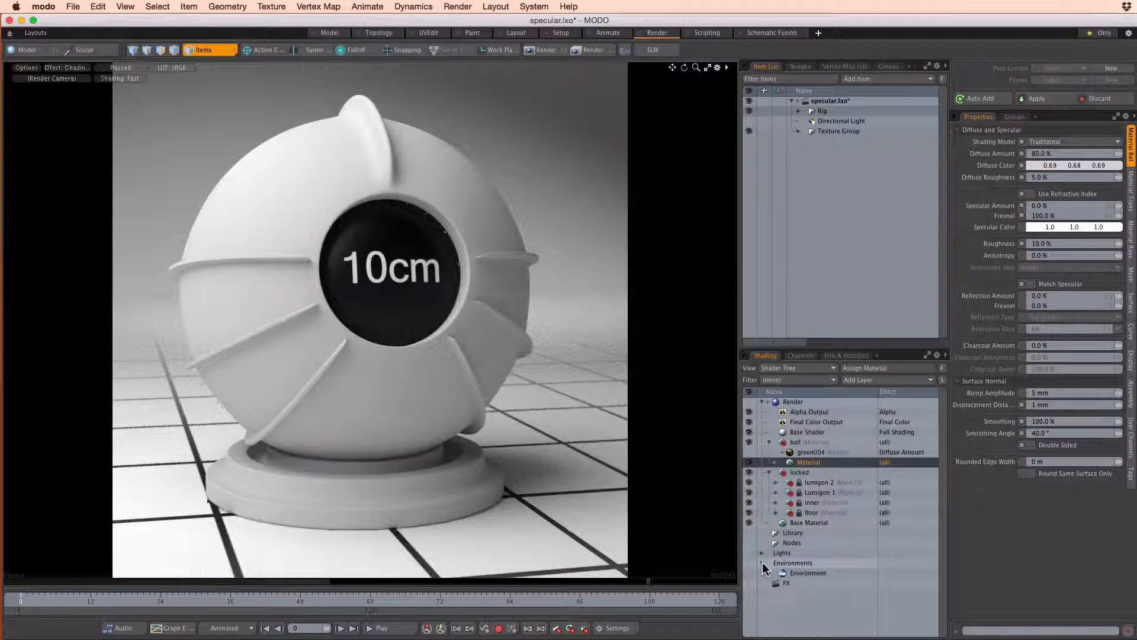
{"action": "left_click", "coordinate": [770, 572]}
{"action": "left_click", "coordinate": [769, 573]}
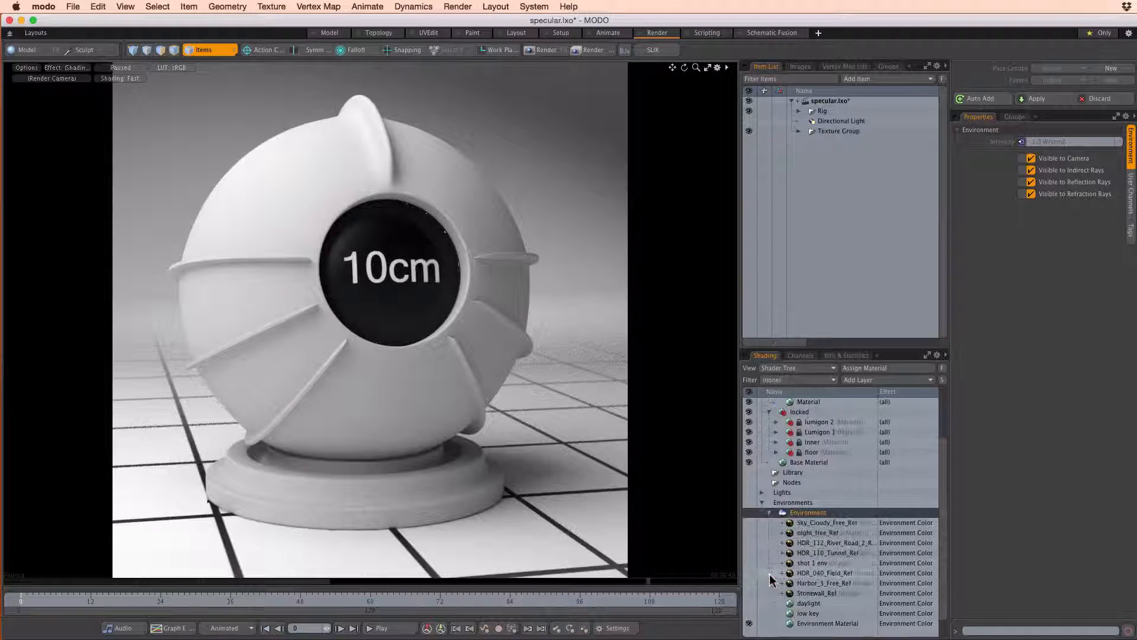
{"action": "left_click", "coordinate": [769, 513]}
{"action": "left_click", "coordinate": [763, 555]}
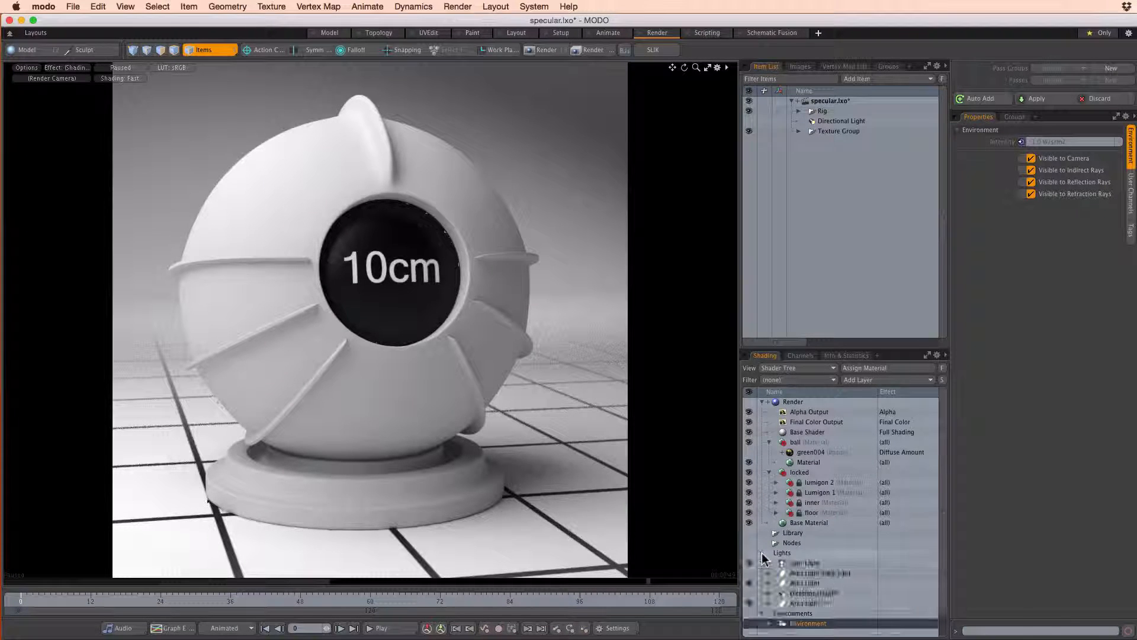
{"action": "left_click", "coordinate": [763, 614]}
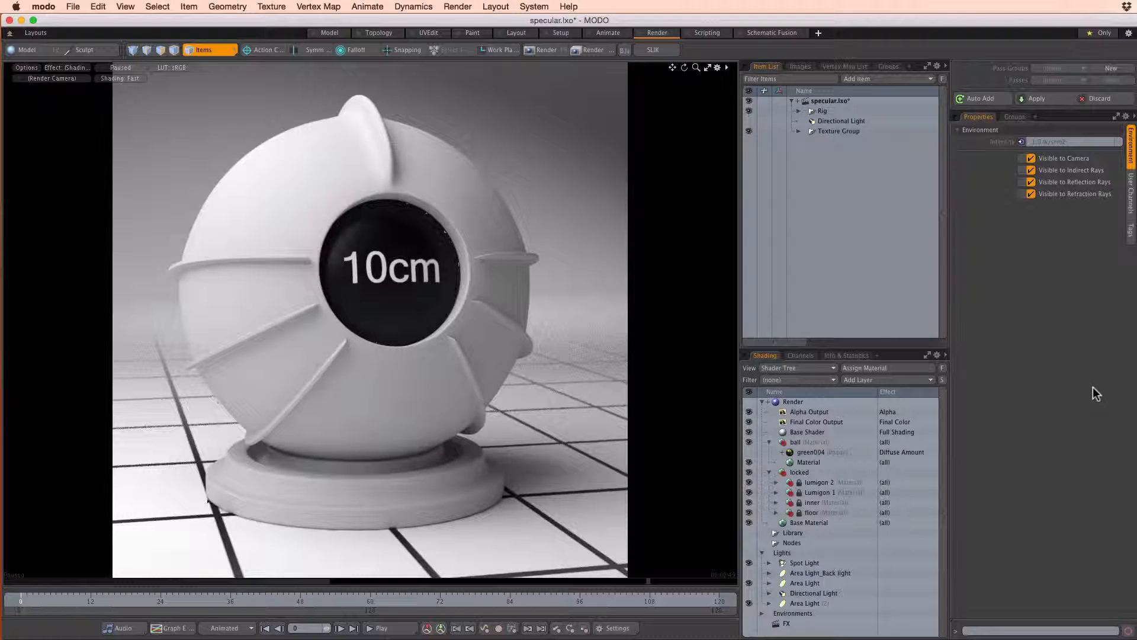
Resume the preview render and set the Specular Amount of the ball's material to 100%
{"action": "left_click", "coordinate": [812, 461]}
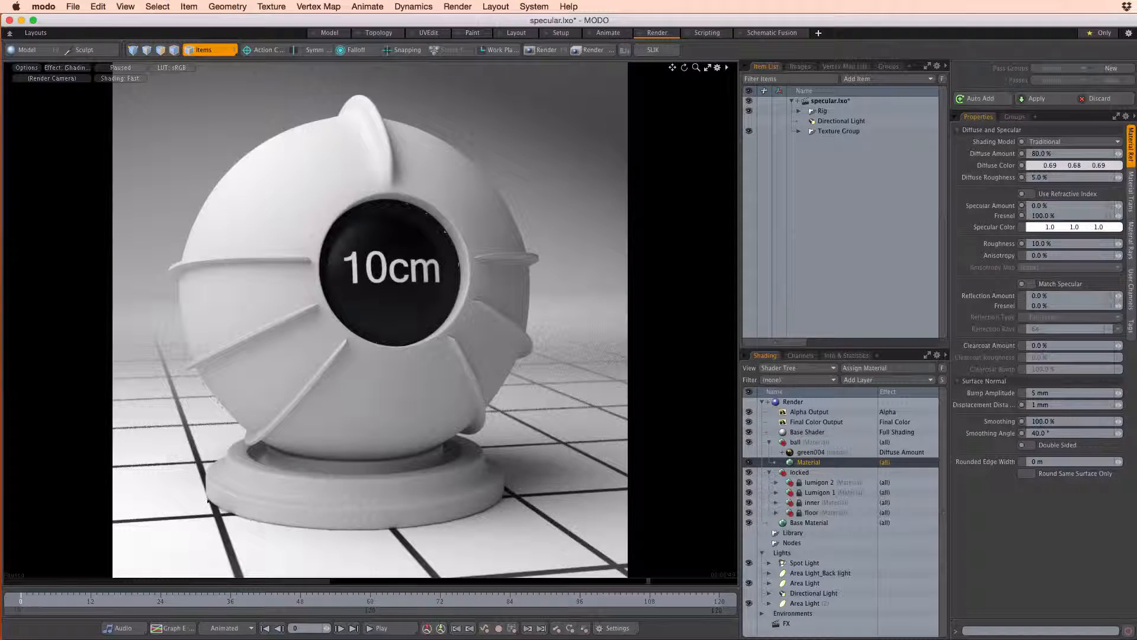
{"action": "key", "text": "super+Tab"}
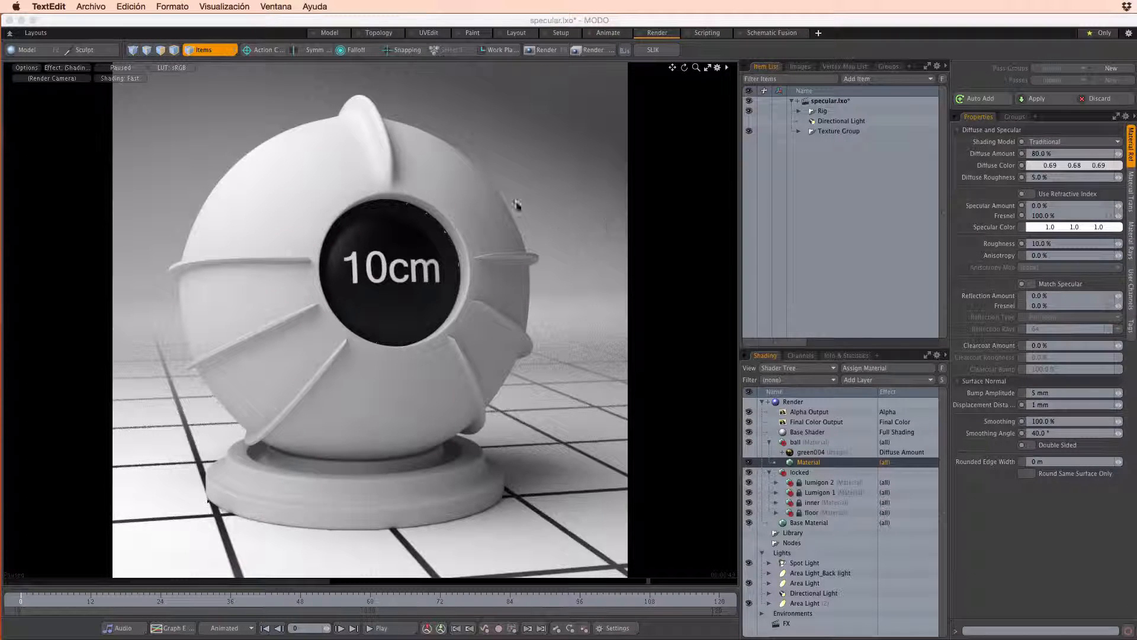
{"action": "left_click", "coordinate": [129, 67]}
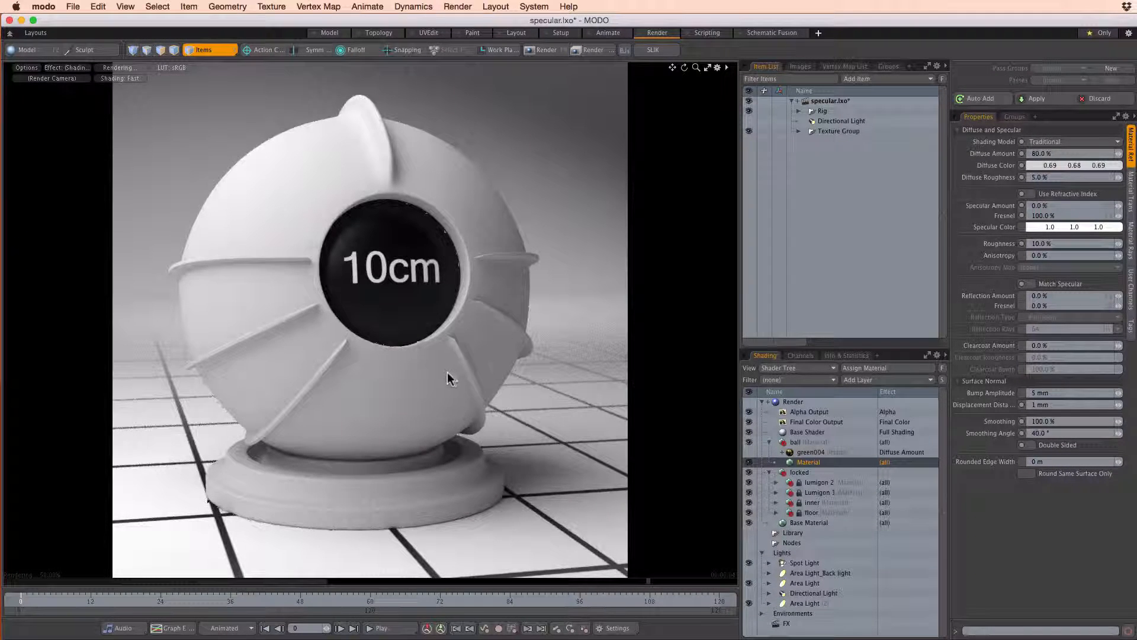
{"action": "left_click", "coordinate": [1061, 205]}
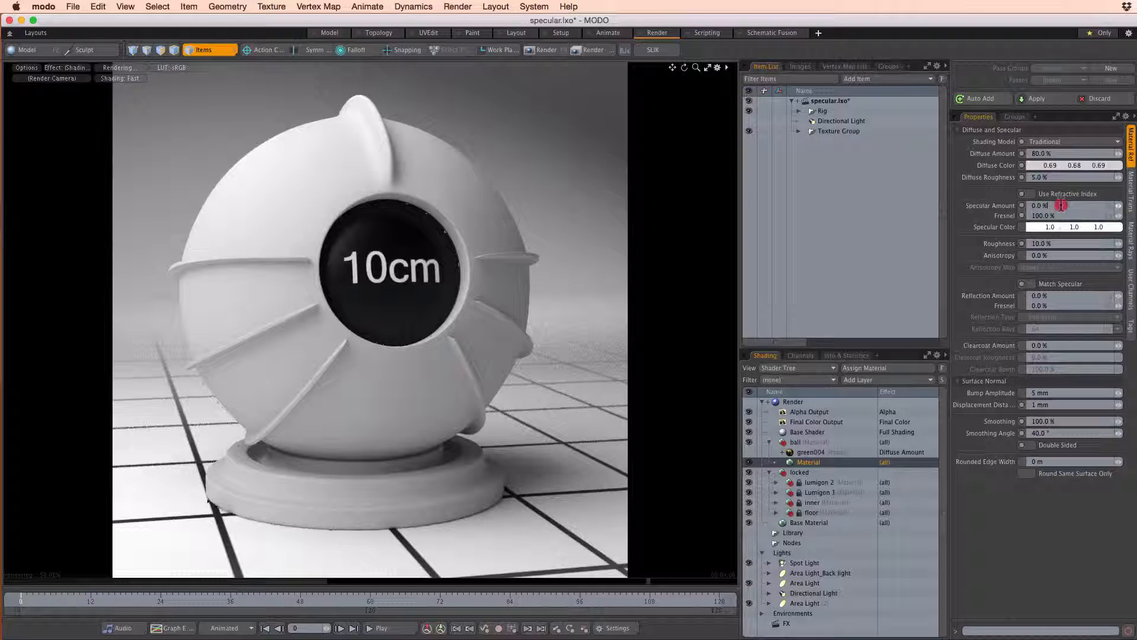
{"action": "type", "text": "100"}
{"action": "key", "text": "Return"}
{"action": "mouse_move", "coordinate": [1021, 205]}
{"action": "left_click", "coordinate": [77, 71]}
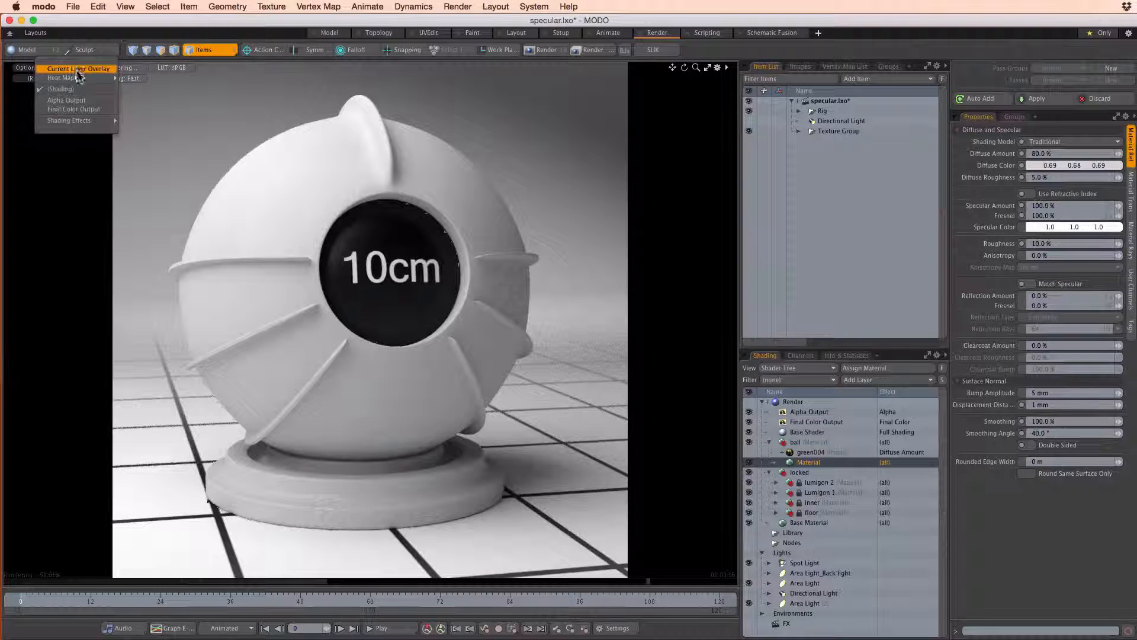
{"action": "mouse_move", "coordinate": [79, 119]}
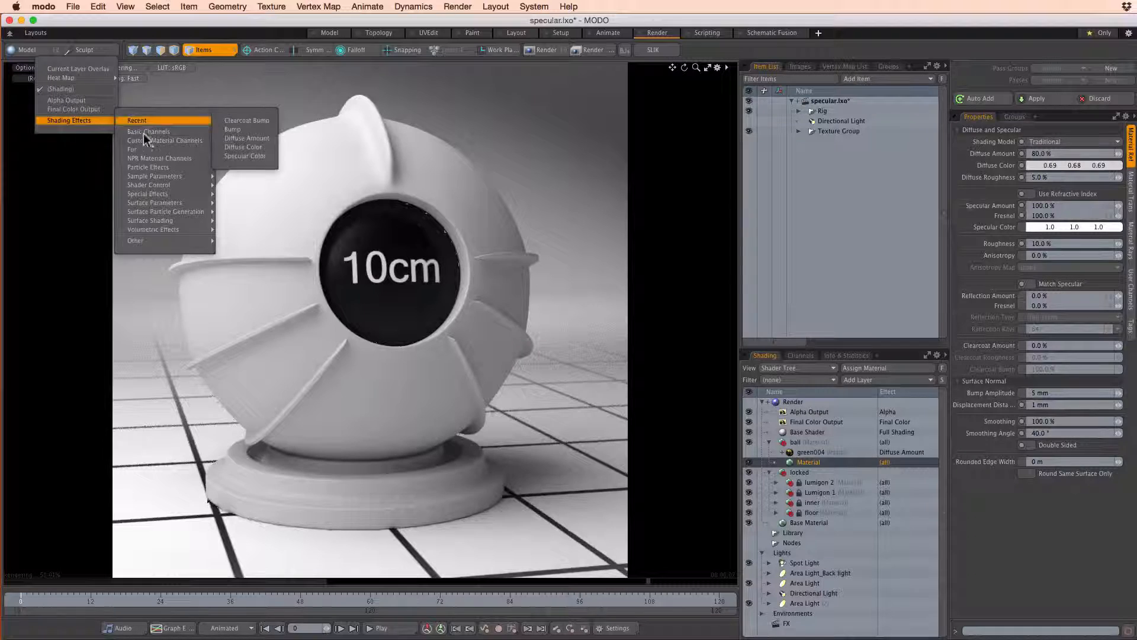
{"action": "mouse_move", "coordinate": [147, 130]}
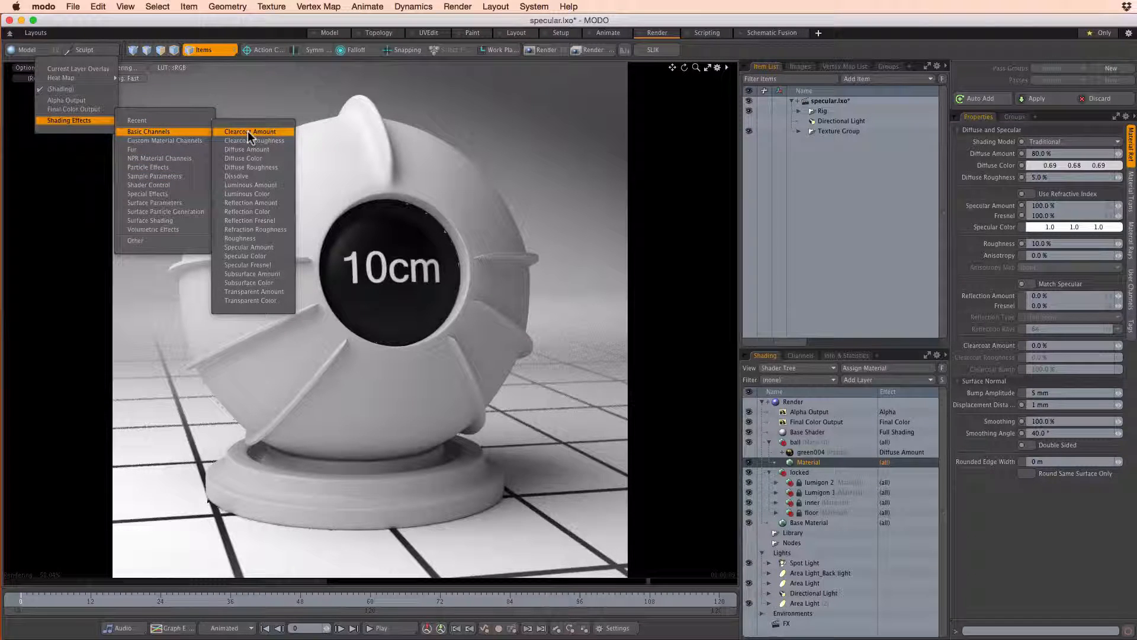
{"action": "left_click", "coordinate": [250, 247]}
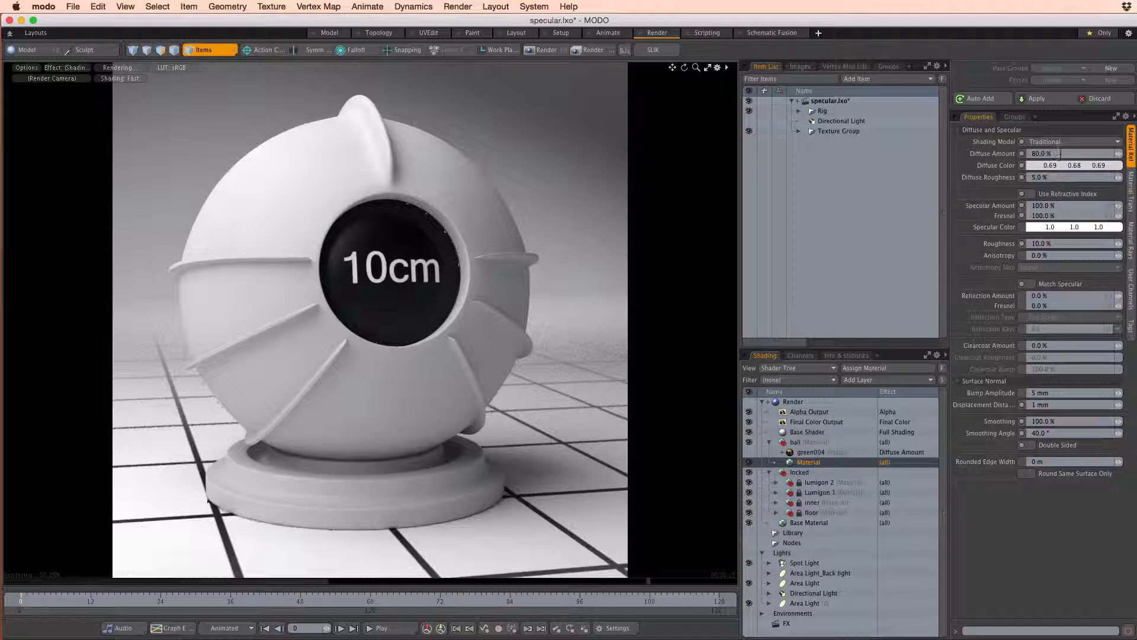
Set the Diffuse Amount of the ball's material to 0%
{"action": "type", "text": "0"}
{"action": "key", "text": "Return"}
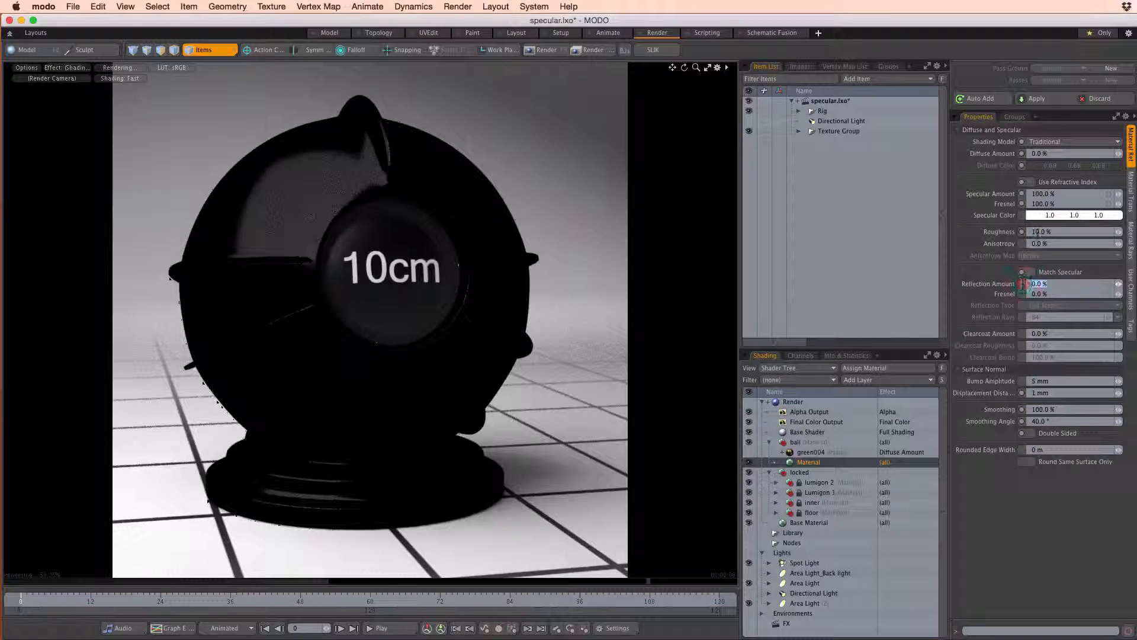
{"action": "left_click", "coordinate": [1023, 194]}
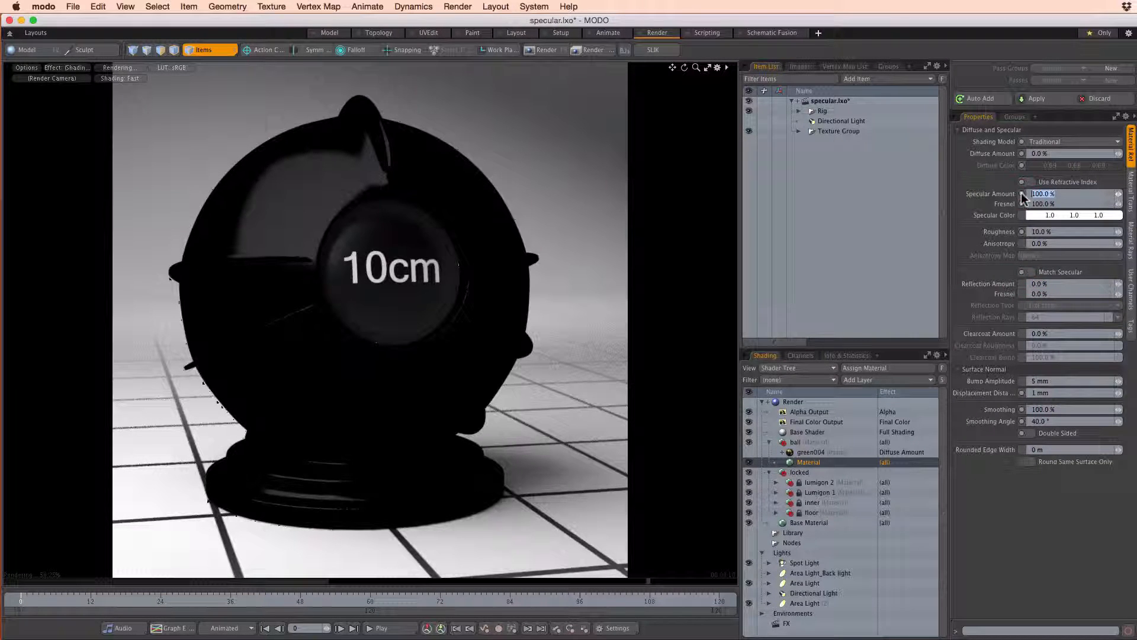
{"action": "mouse_move", "coordinate": [1020, 198]}
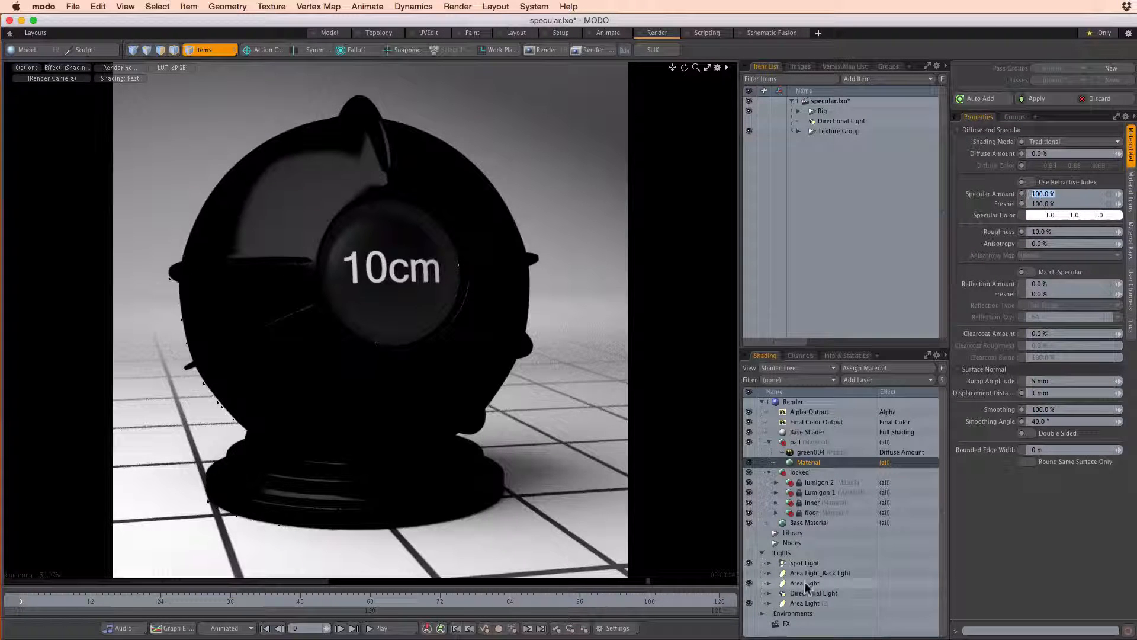
Compare the properties of Area Light and Area Light (2)
{"action": "left_click", "coordinate": [788, 584]}
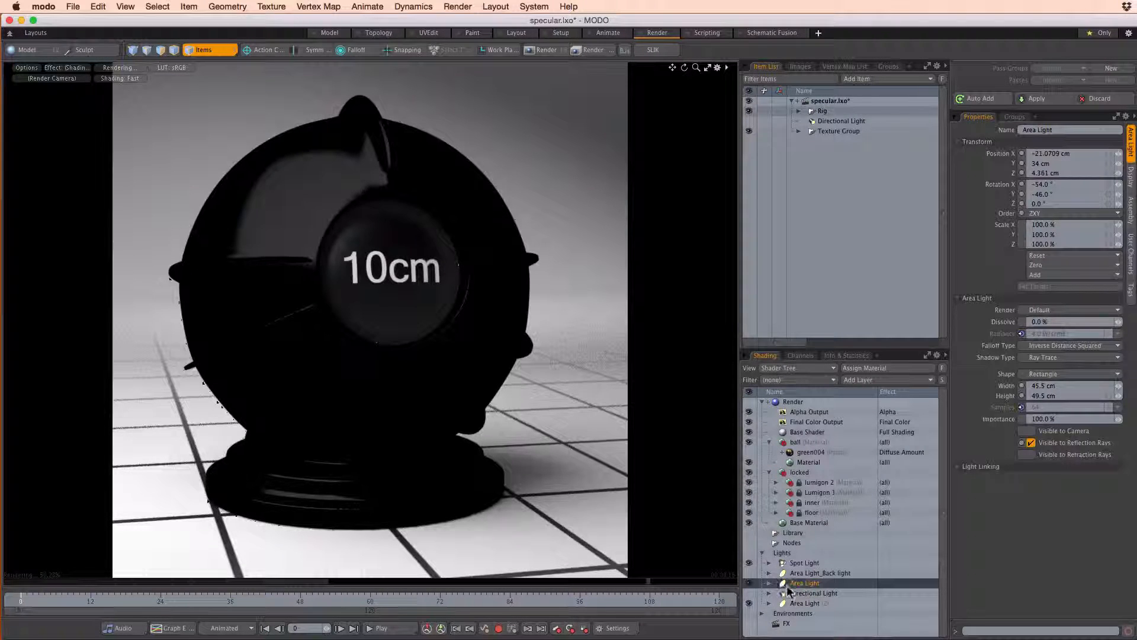
{"action": "left_click", "coordinate": [790, 603]}
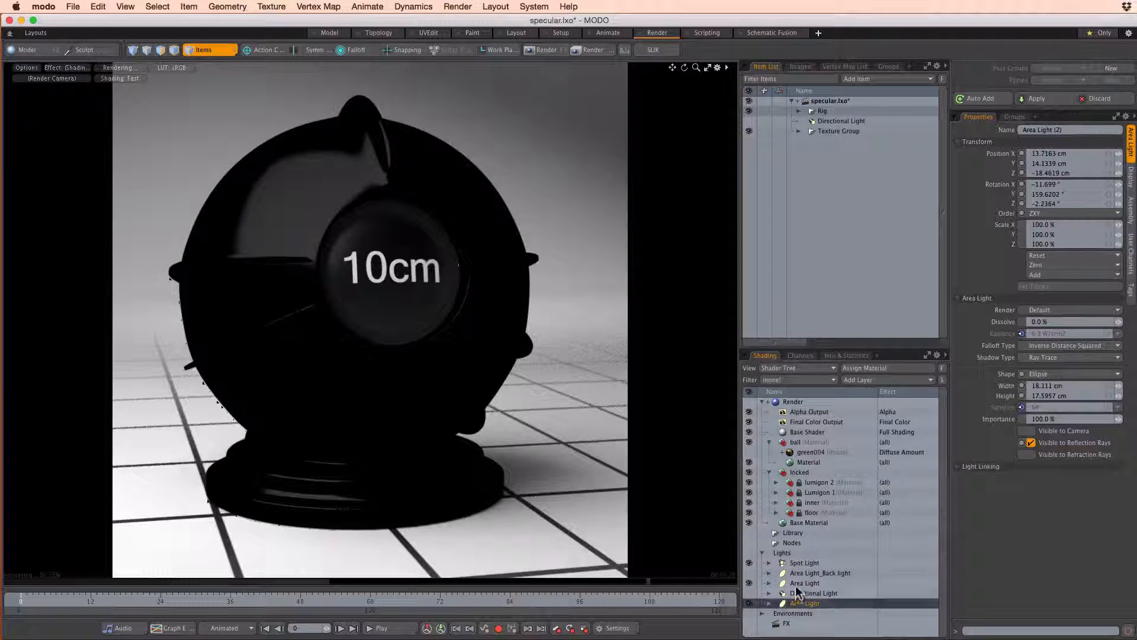
{"action": "left_click", "coordinate": [796, 583]}
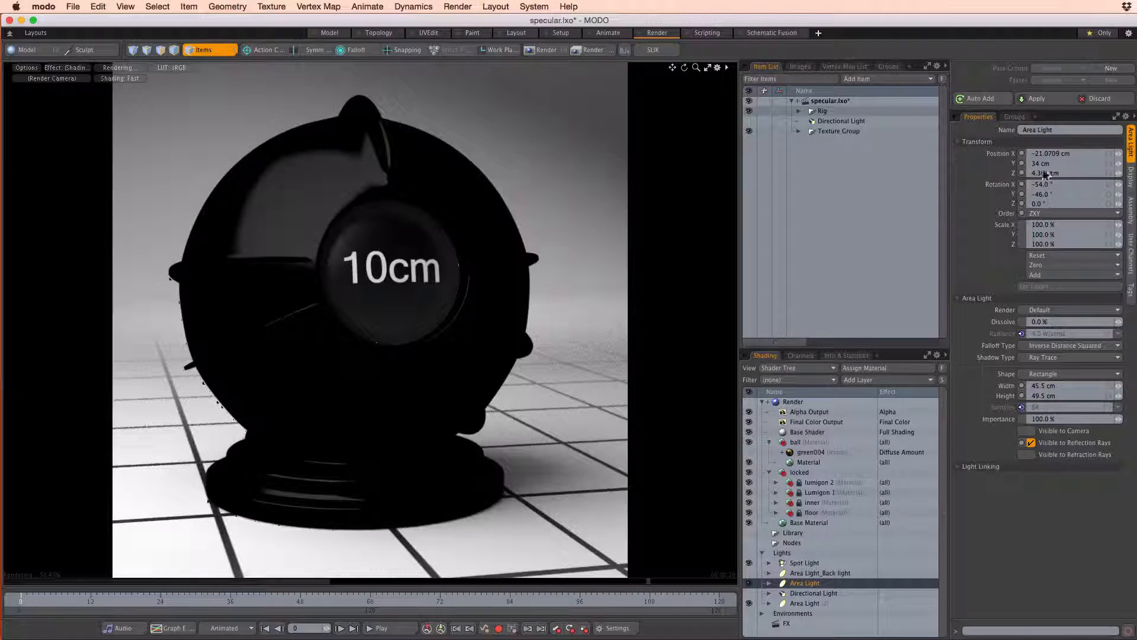
Set the ball material's Specular Amount to 0% and its Reflection Amount to 100%
{"action": "left_click", "coordinate": [803, 463]}
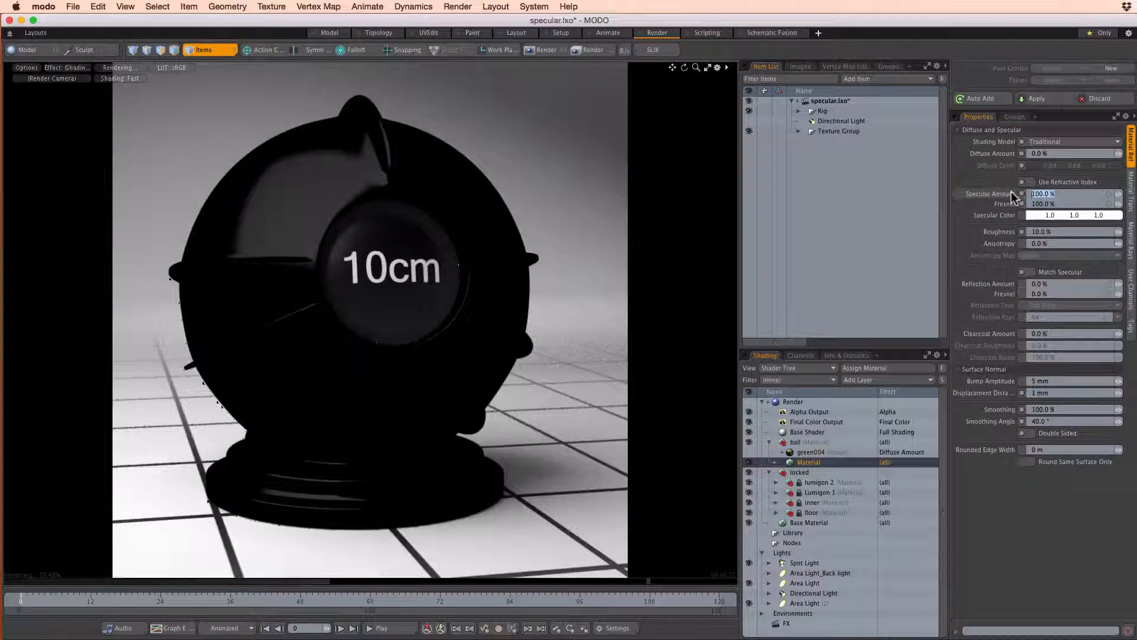
{"action": "type", "text": "0"}
{"action": "key", "text": "Return"}
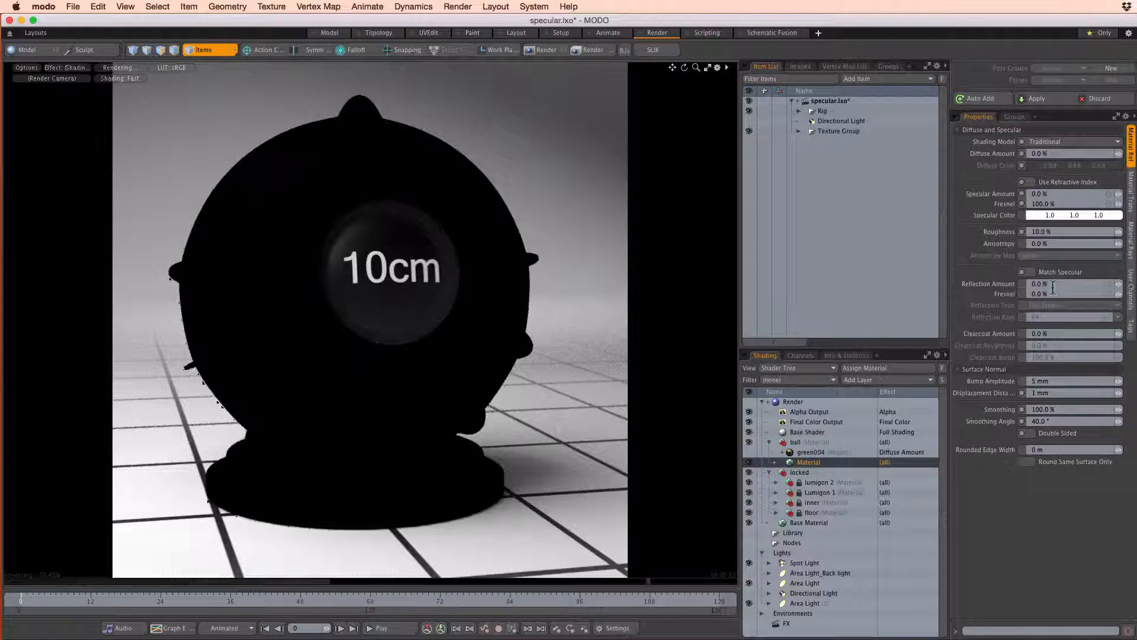
{"action": "type", "text": "100"}
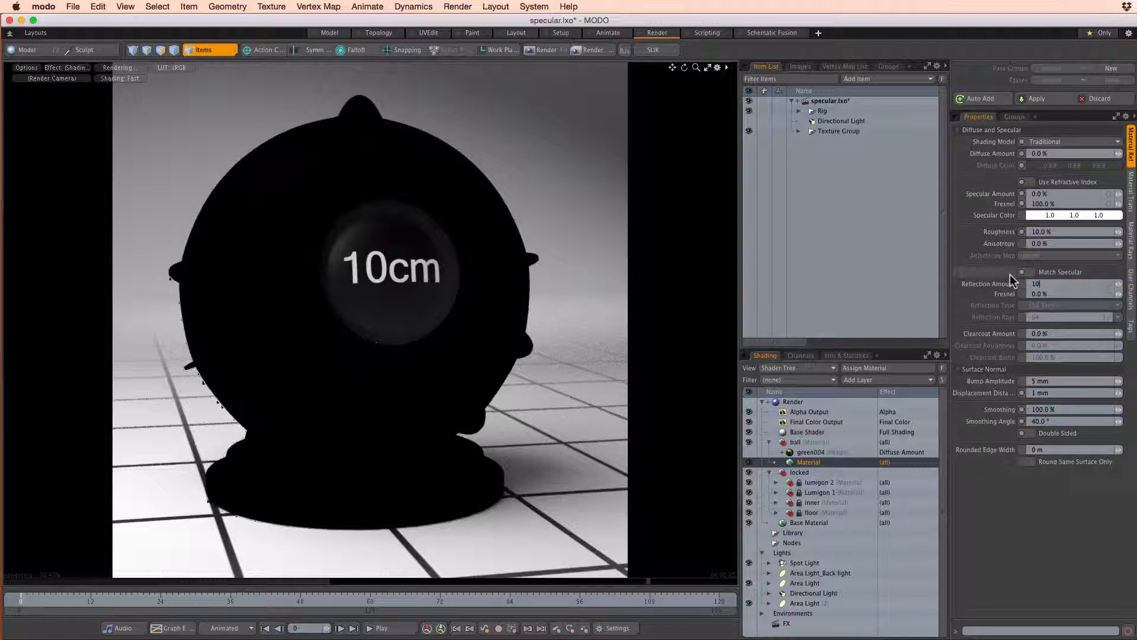
{"action": "key", "text": "Return"}
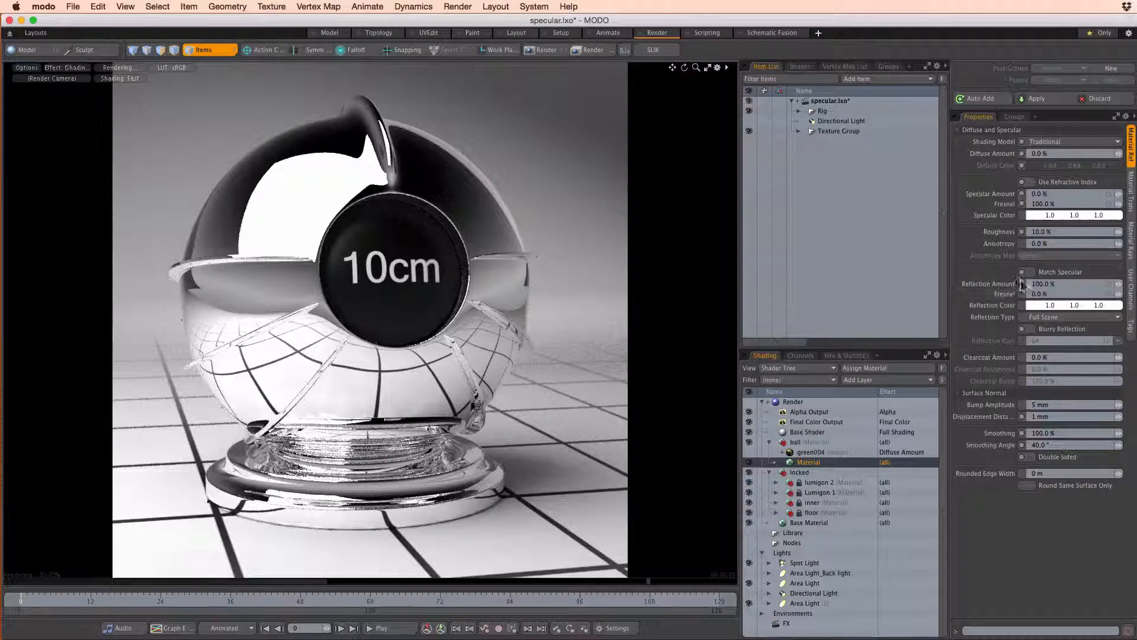
Try hiding Area Light and Area Light (2) from reflection rays, and make both visible to reflection rays again
{"action": "left_click", "coordinate": [798, 585]}
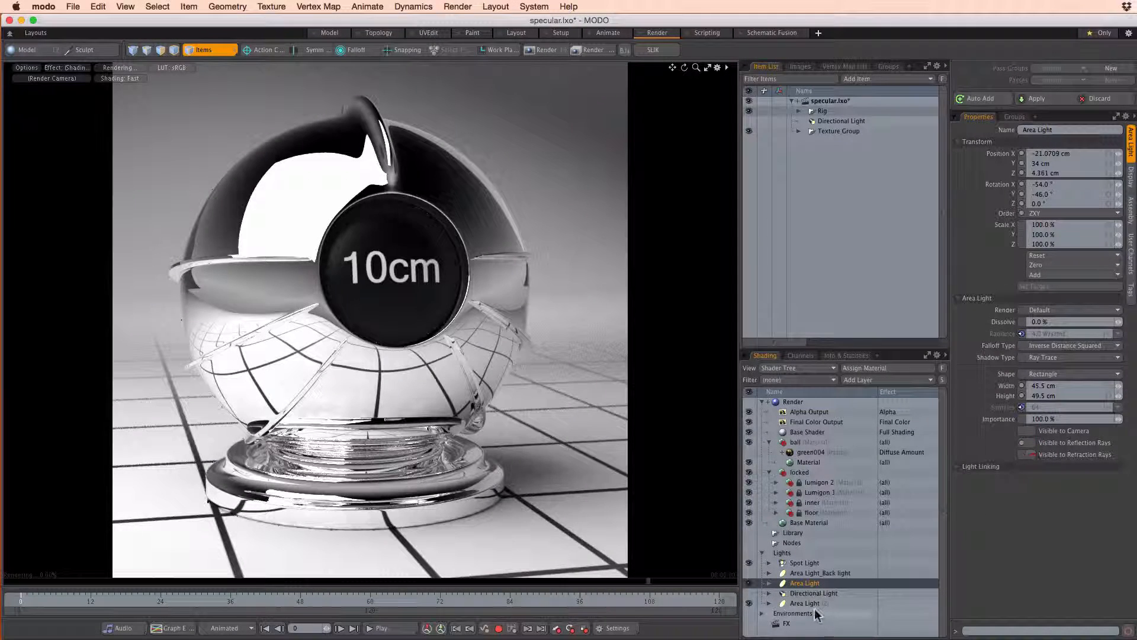
{"action": "left_click", "coordinate": [814, 605]}
{"action": "left_click", "coordinate": [1030, 455]}
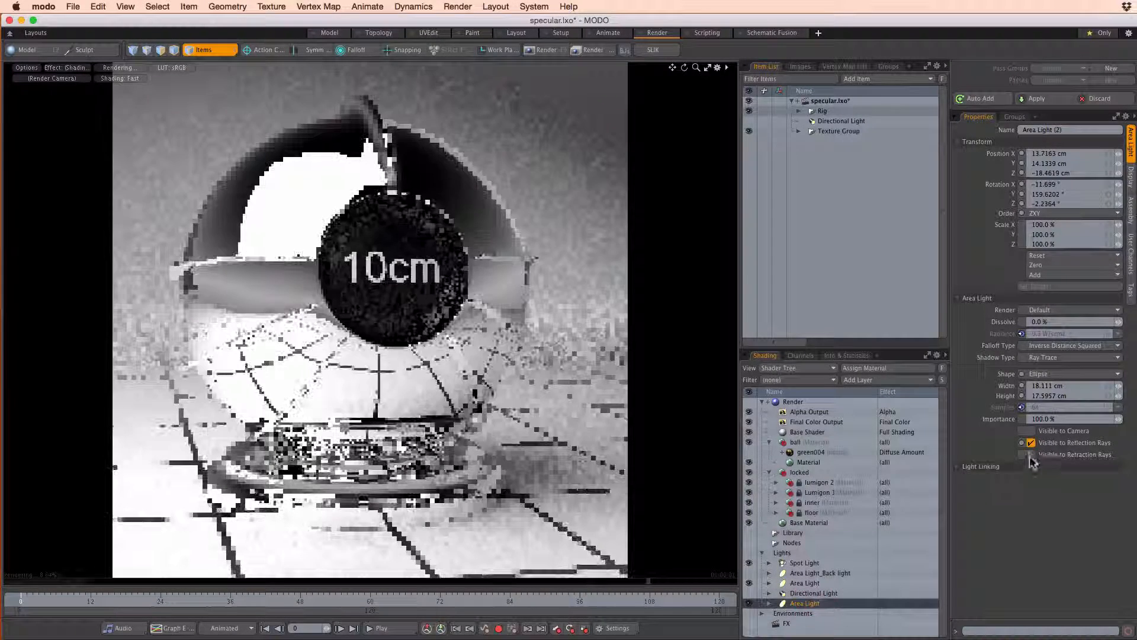
{"action": "left_click", "coordinate": [1032, 444]}
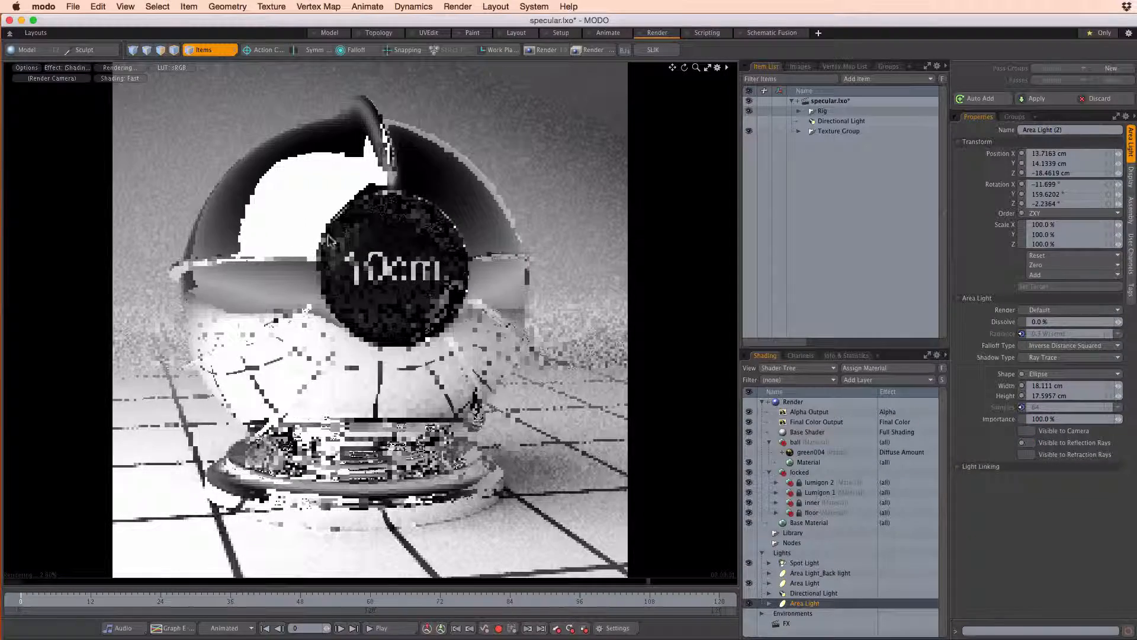
{"action": "left_click", "coordinate": [809, 574]}
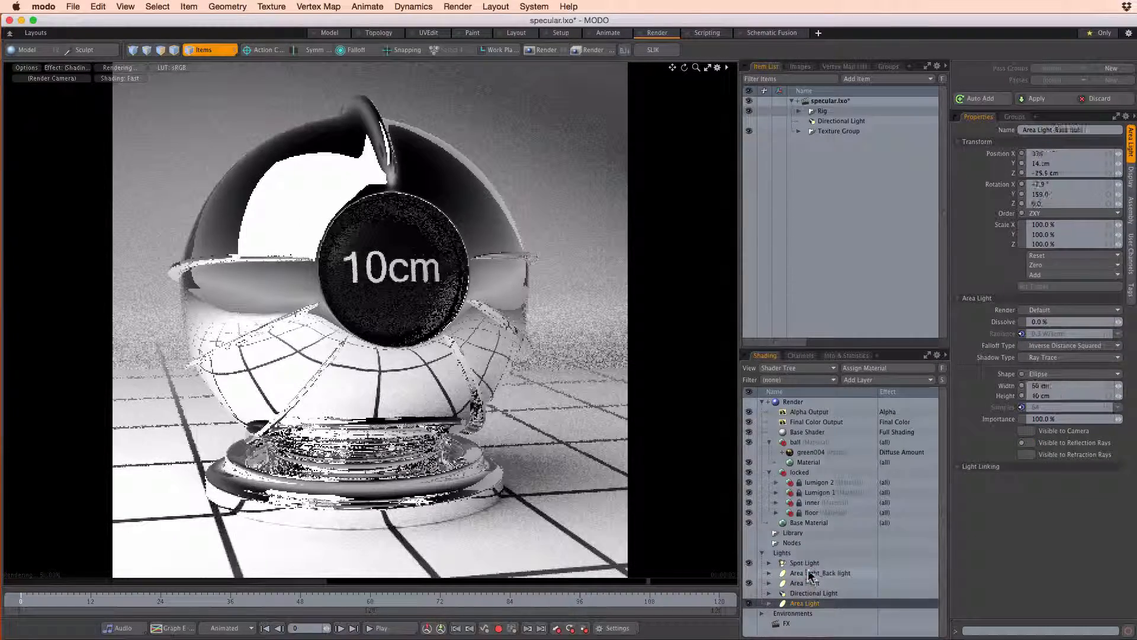
{"action": "left_click", "coordinate": [808, 584]}
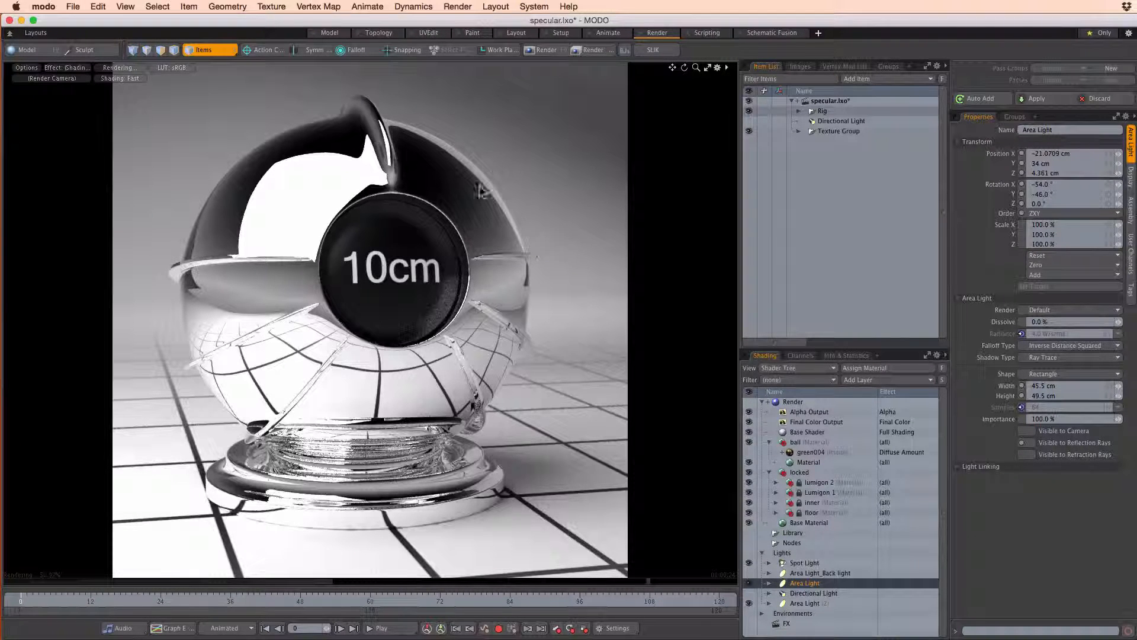
{"action": "left_click", "coordinate": [1031, 444]}
{"action": "left_click", "coordinate": [817, 601]}
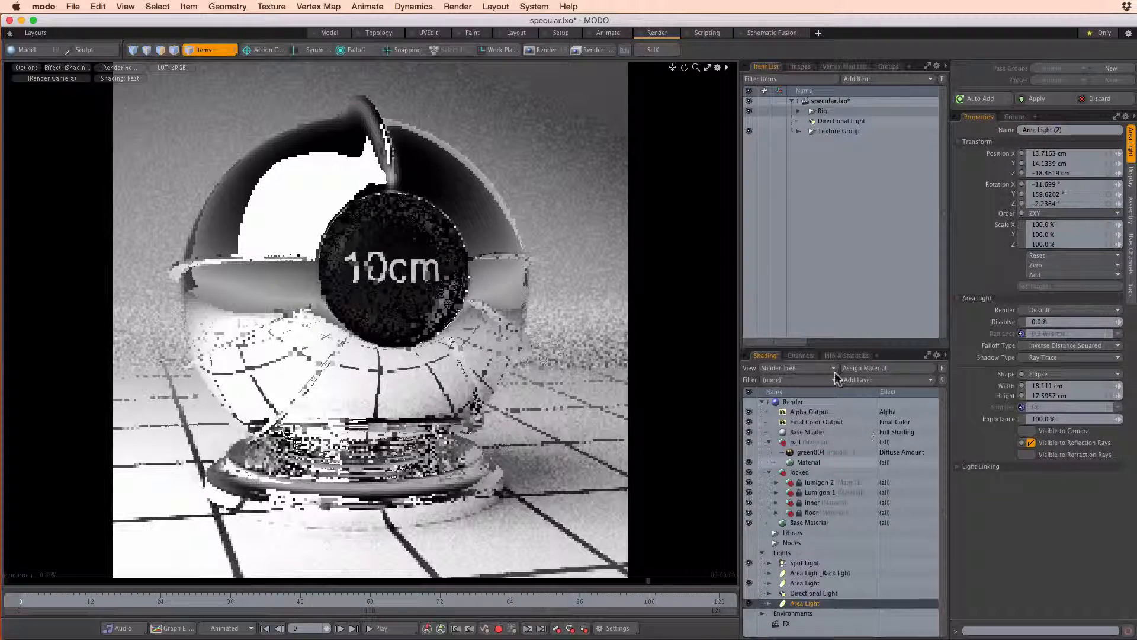
Set the ball material's Reflection Amount to 0% and its Specular Amount to 100%
{"action": "left_click", "coordinate": [809, 463]}
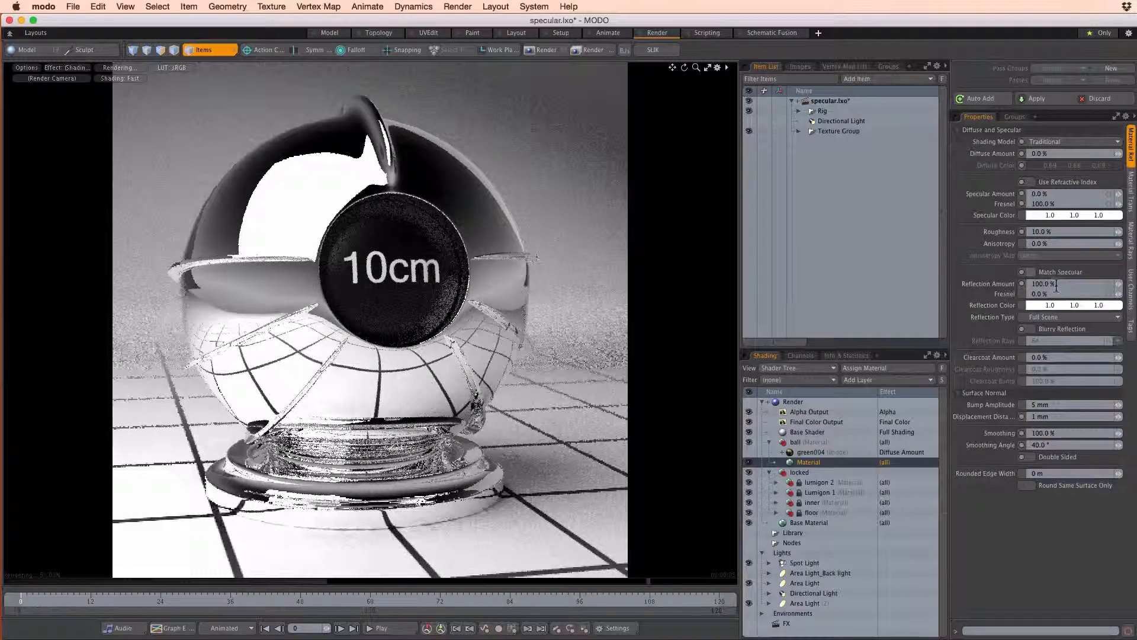
{"action": "left_click_drag", "start_coordinate": [1057, 285], "coordinate": [1021, 286]}
{"action": "type", "text": "0"}
{"action": "key", "text": "Return"}
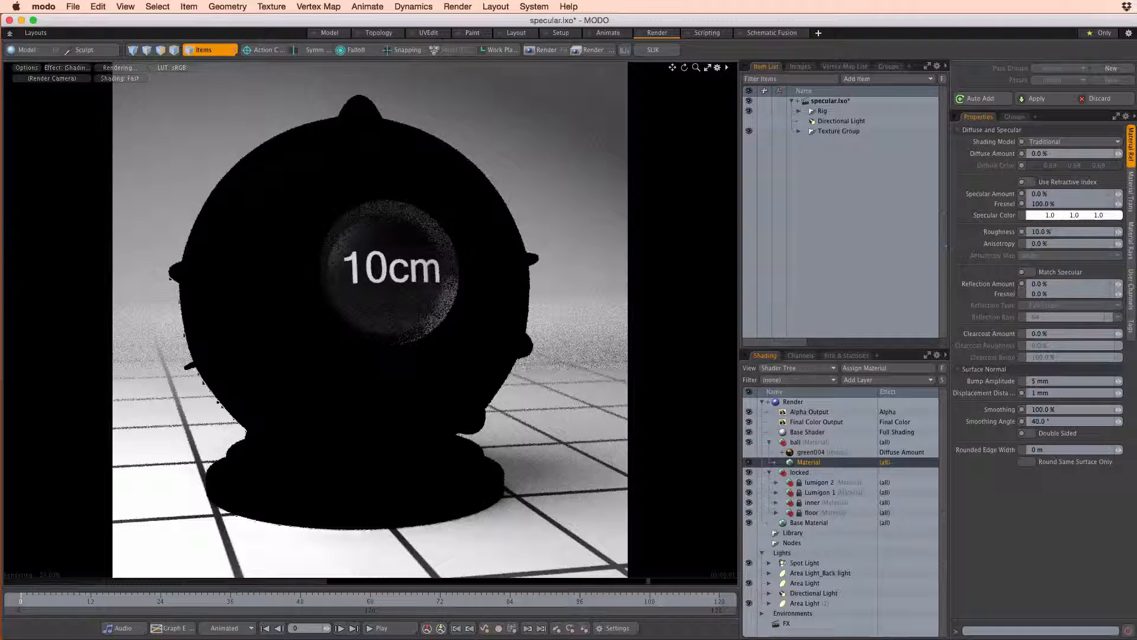
{"action": "left_click_drag", "start_coordinate": [1048, 195], "coordinate": [1013, 192]}
{"action": "type", "text": "100"}
{"action": "key", "text": "Return"}
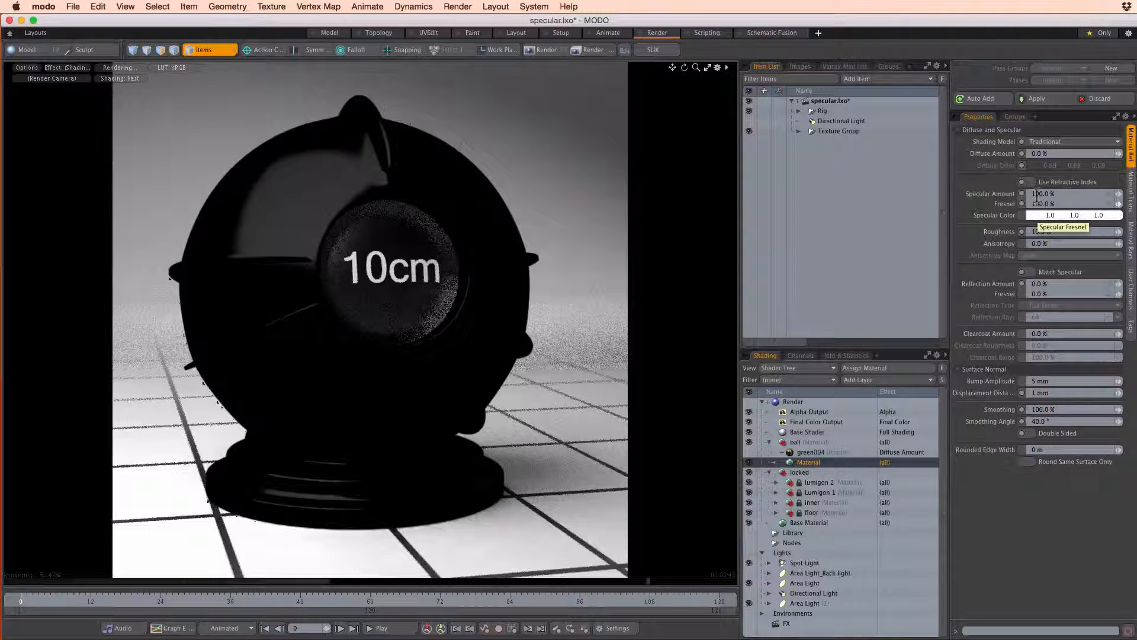
Enable Match Specular on the ball material, toggling it off and back on to compare the reflections
{"action": "left_click", "coordinate": [1031, 272]}
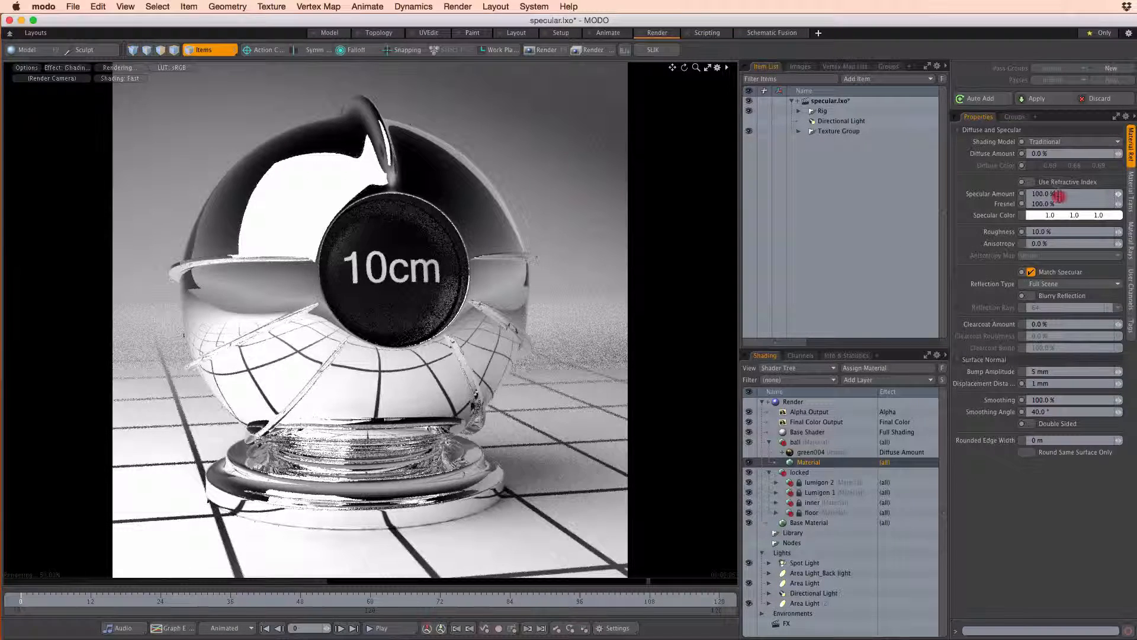
{"action": "left_click_drag", "start_coordinate": [1058, 194], "coordinate": [1033, 195]}
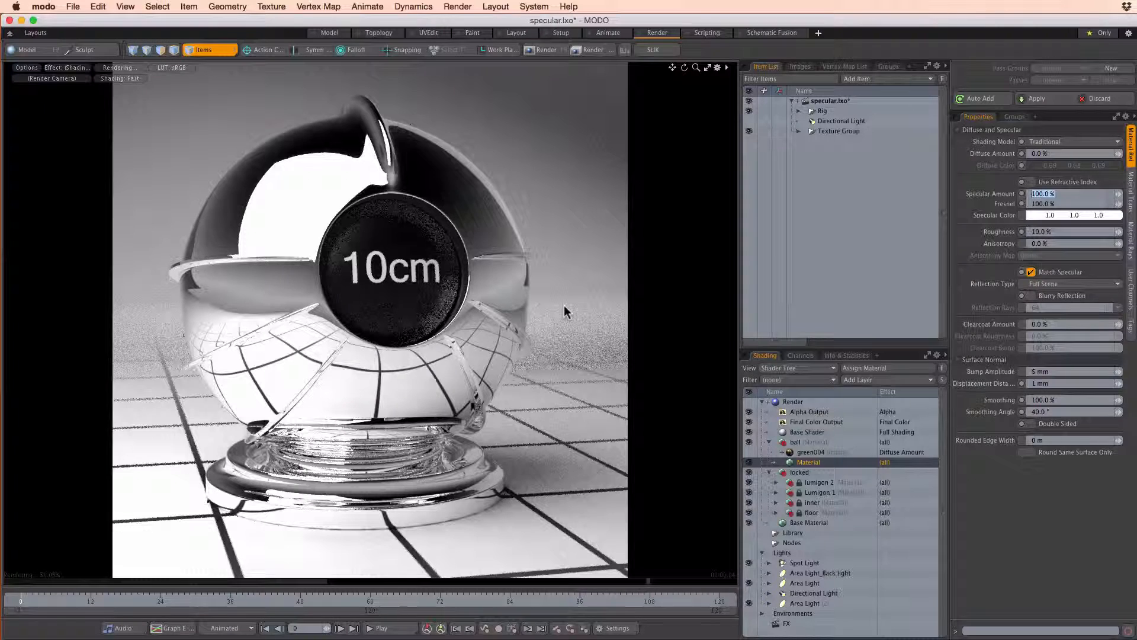
{"action": "left_click", "coordinate": [1031, 272]}
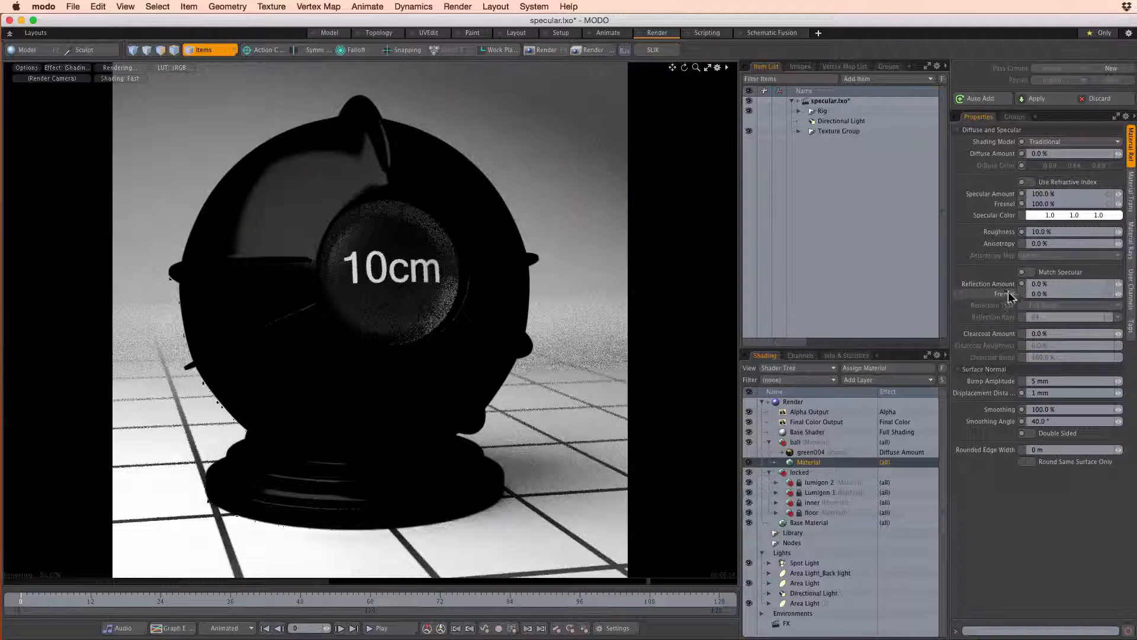
{"action": "left_click", "coordinate": [1031, 272]}
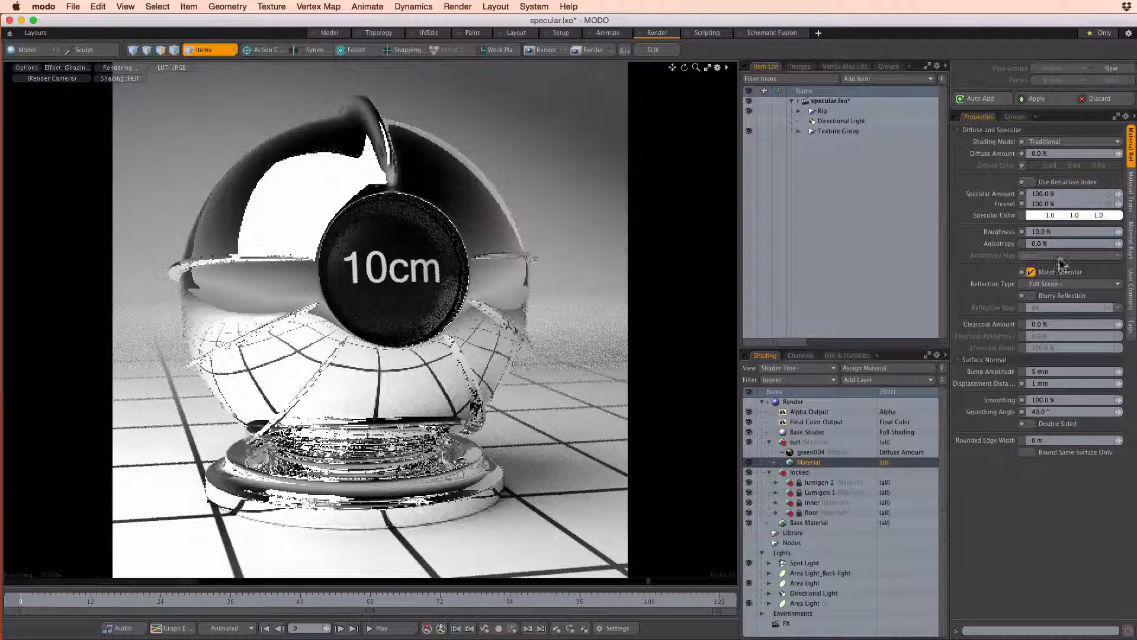
{"action": "left_click", "coordinate": [1007, 195]}
{"action": "left_click", "coordinate": [1007, 203]}
{"action": "left_click", "coordinate": [1007, 195]}
{"action": "left_click", "coordinate": [1007, 202]}
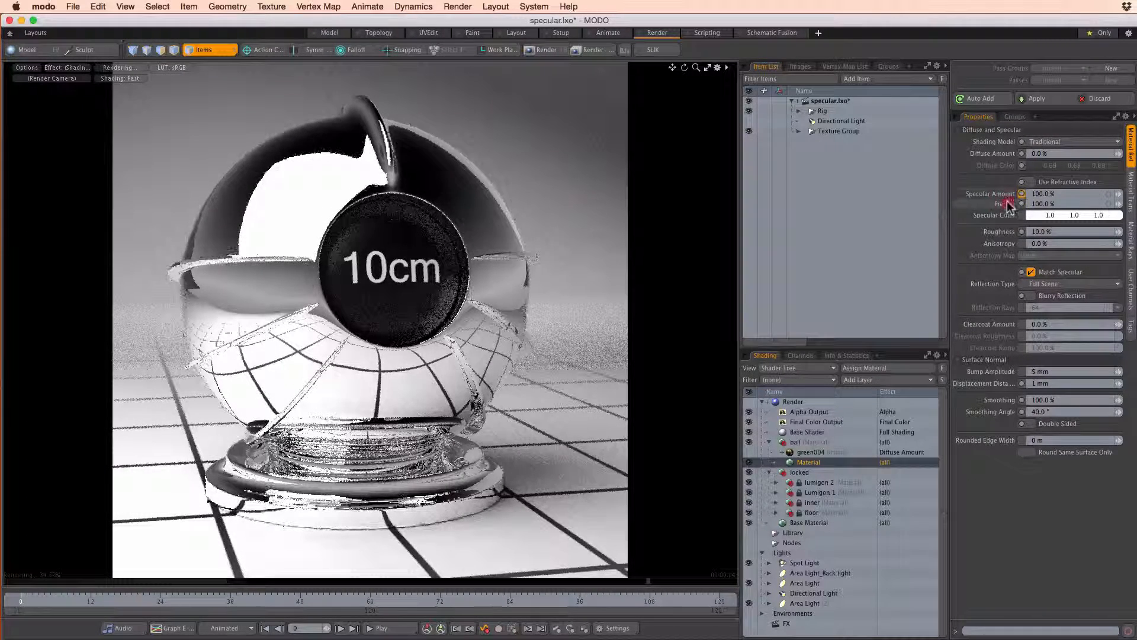
{"action": "left_click", "coordinate": [1008, 201]}
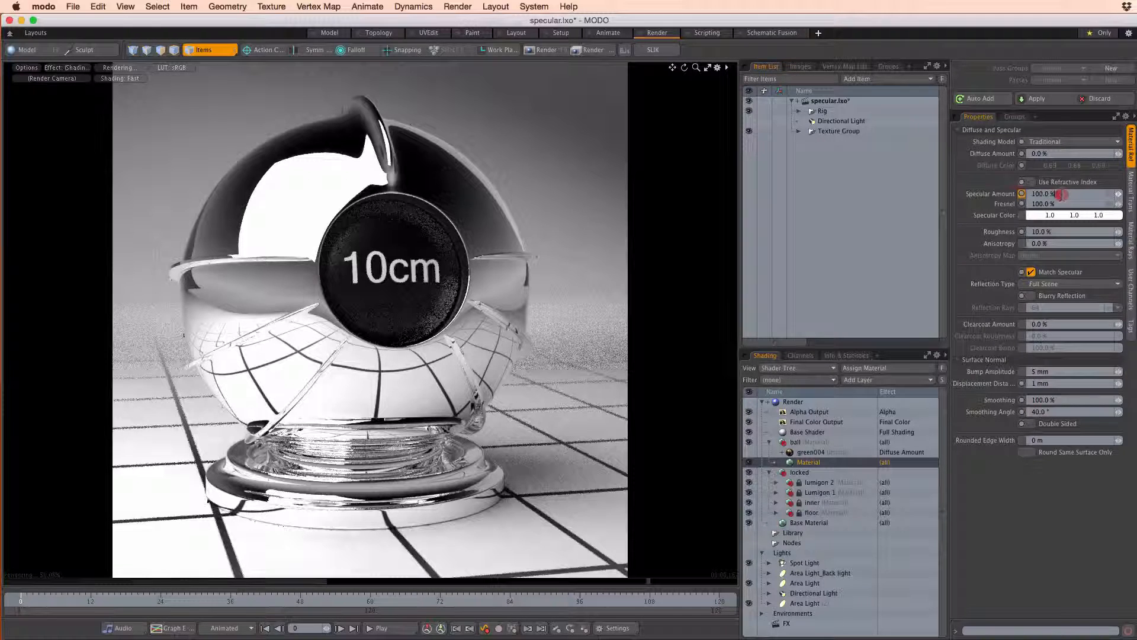
{"action": "left_click", "coordinate": [1063, 196]}
{"action": "left_click", "coordinate": [993, 190]}
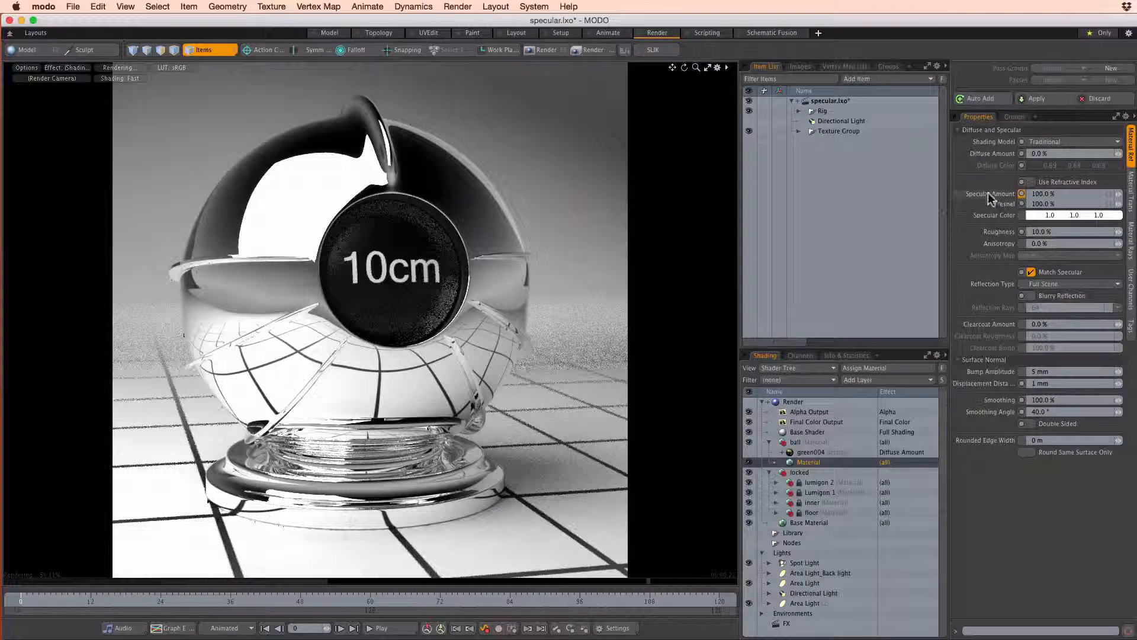
{"action": "left_click", "coordinate": [1028, 154]}
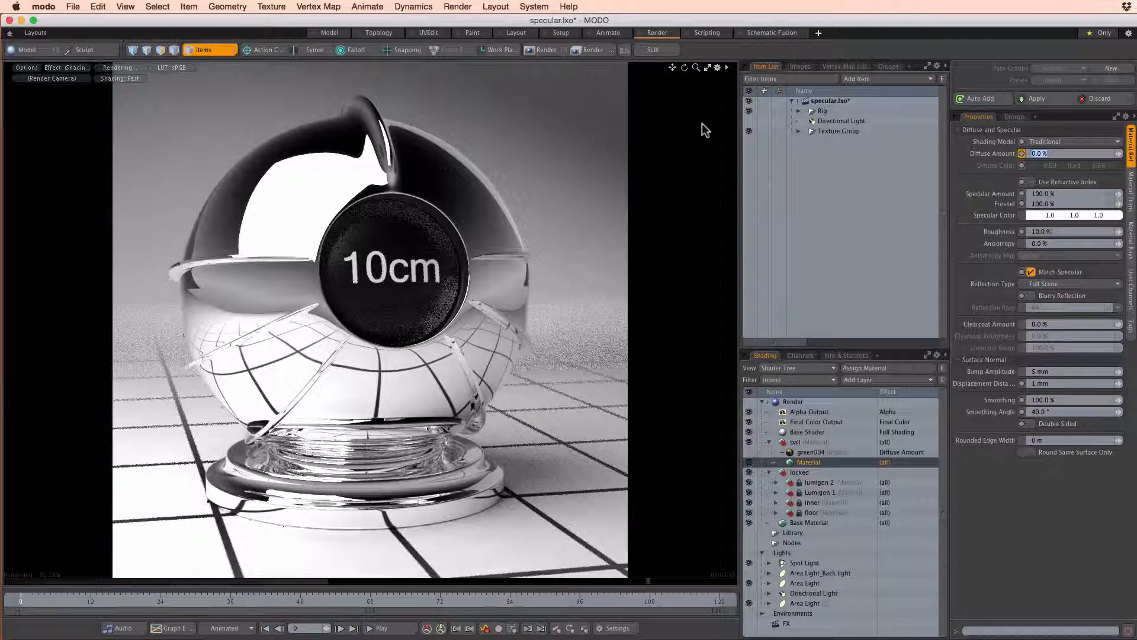
{"action": "left_click", "coordinate": [1006, 195]}
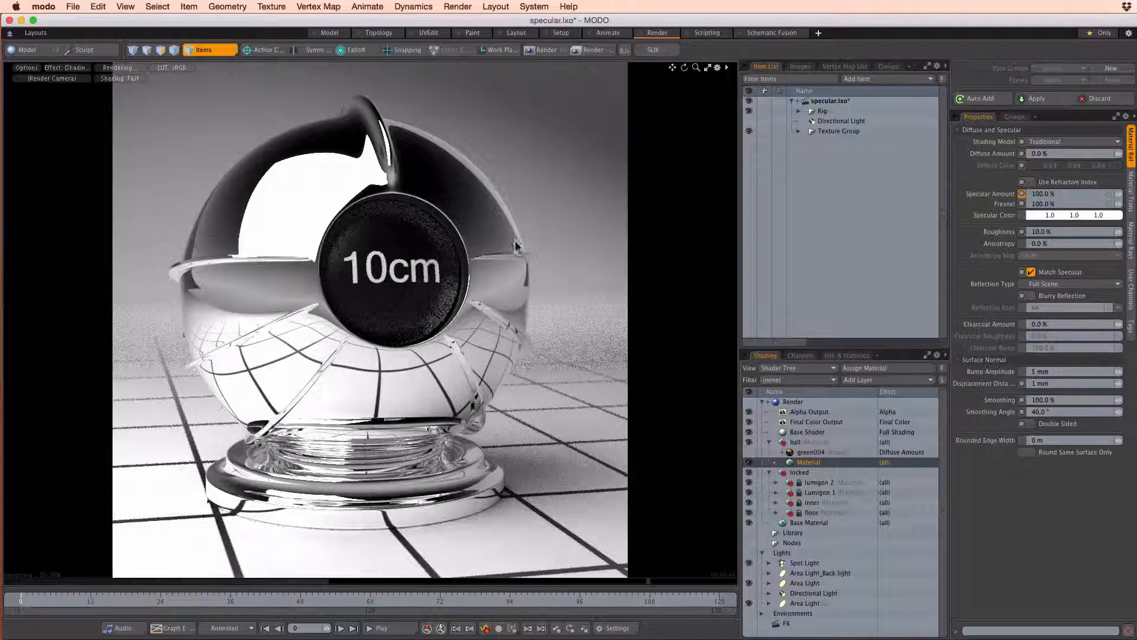
Set the ball material's Specular Amount to 50%
{"action": "left_click", "coordinate": [1070, 193]}
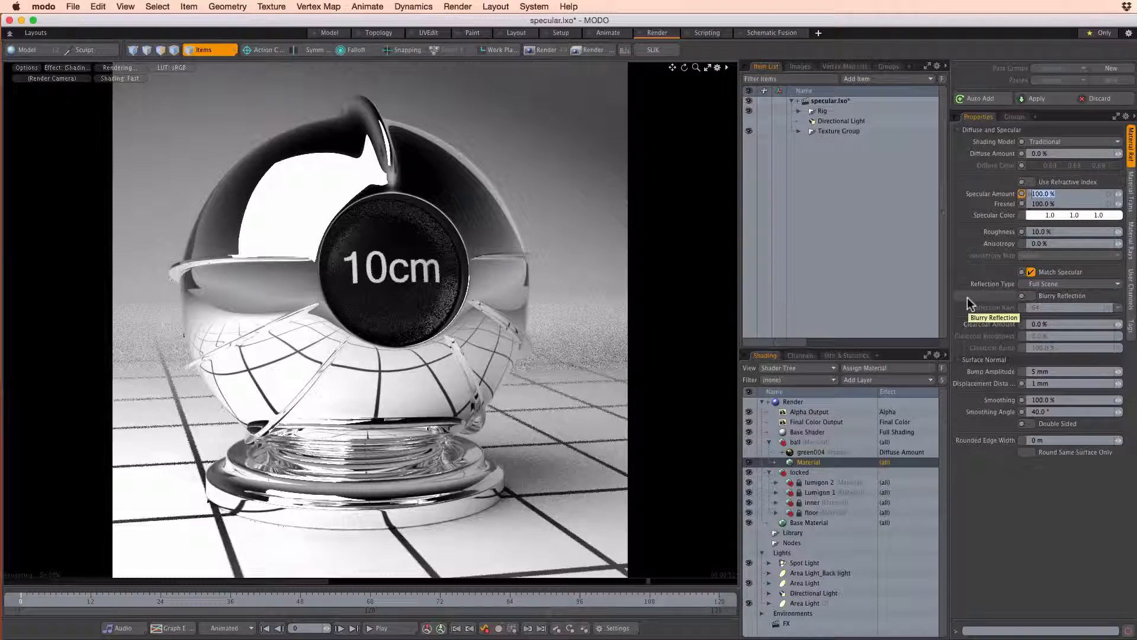
{"action": "type", "text": "50"}
{"action": "key", "text": "Return"}
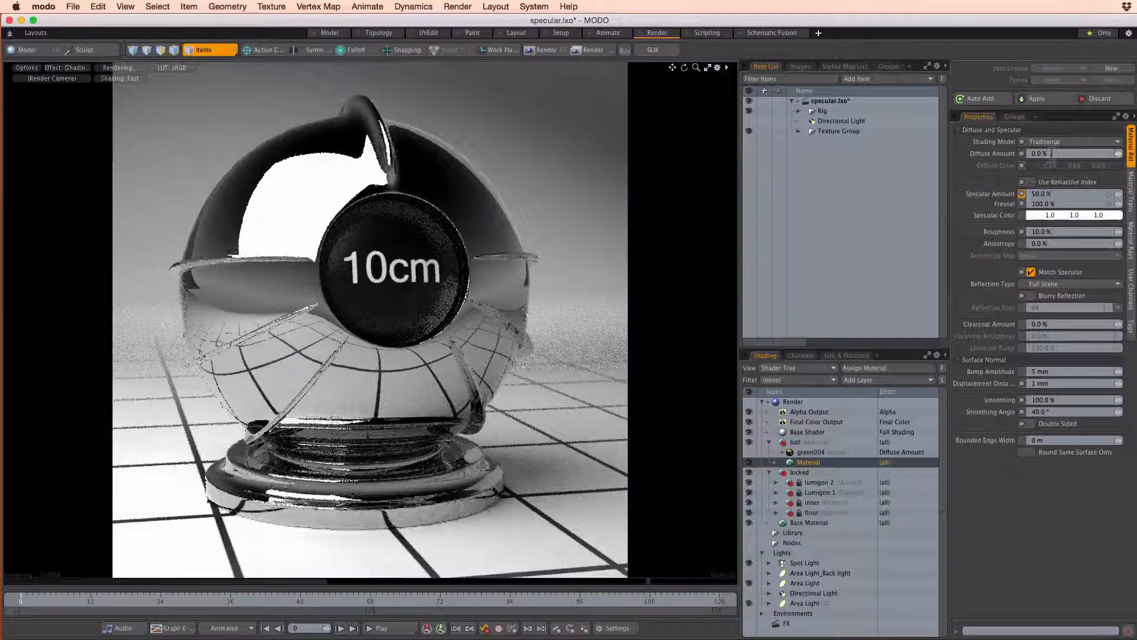
Set the ball material's Diffuse Amount to 50% and its Diffuse Color to orange (0.69, 0.2, 0.0)
{"action": "left_click_drag", "start_coordinate": [1053, 154], "coordinate": [1017, 154]}
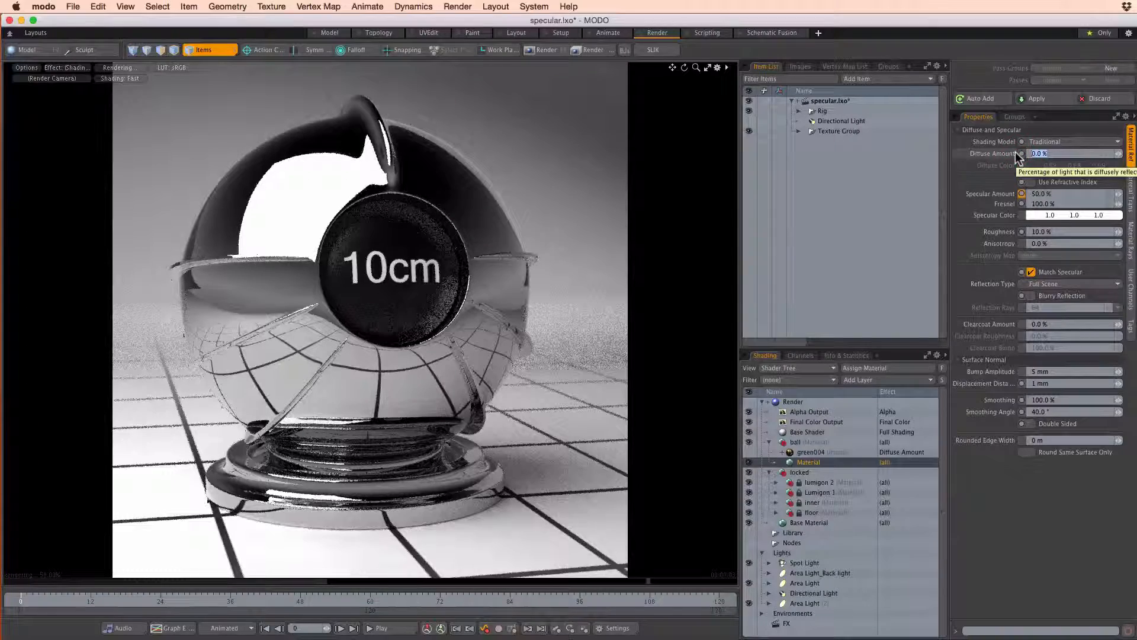
{"action": "type", "text": "50"}
{"action": "key", "text": "Return"}
{"action": "left_click", "coordinate": [1082, 166]}
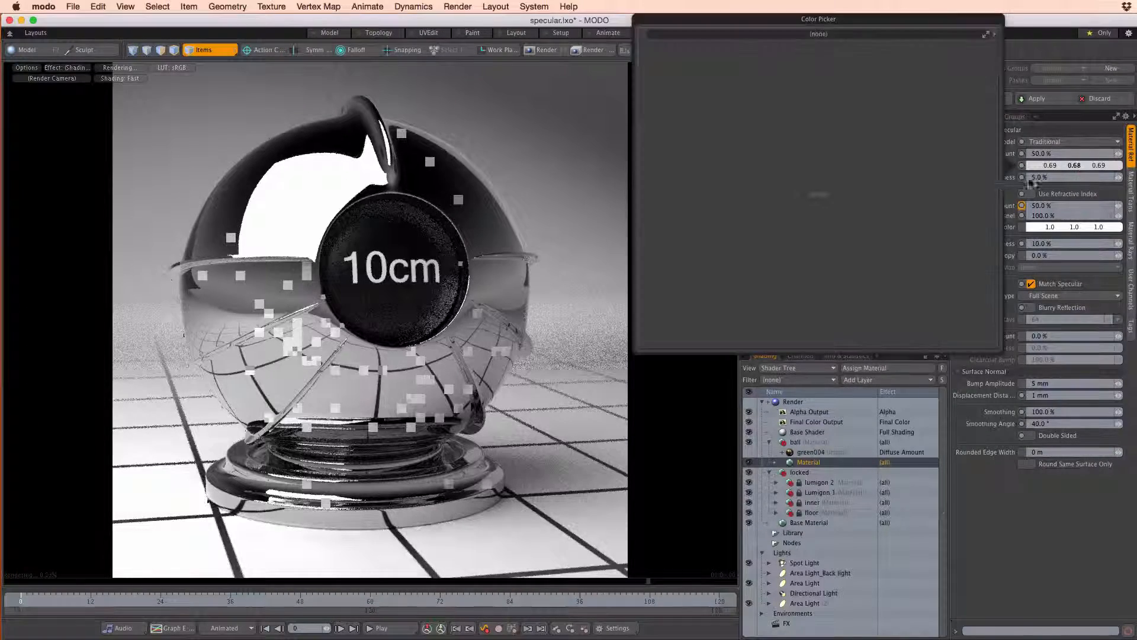
{"action": "left_click", "coordinate": [808, 84]}
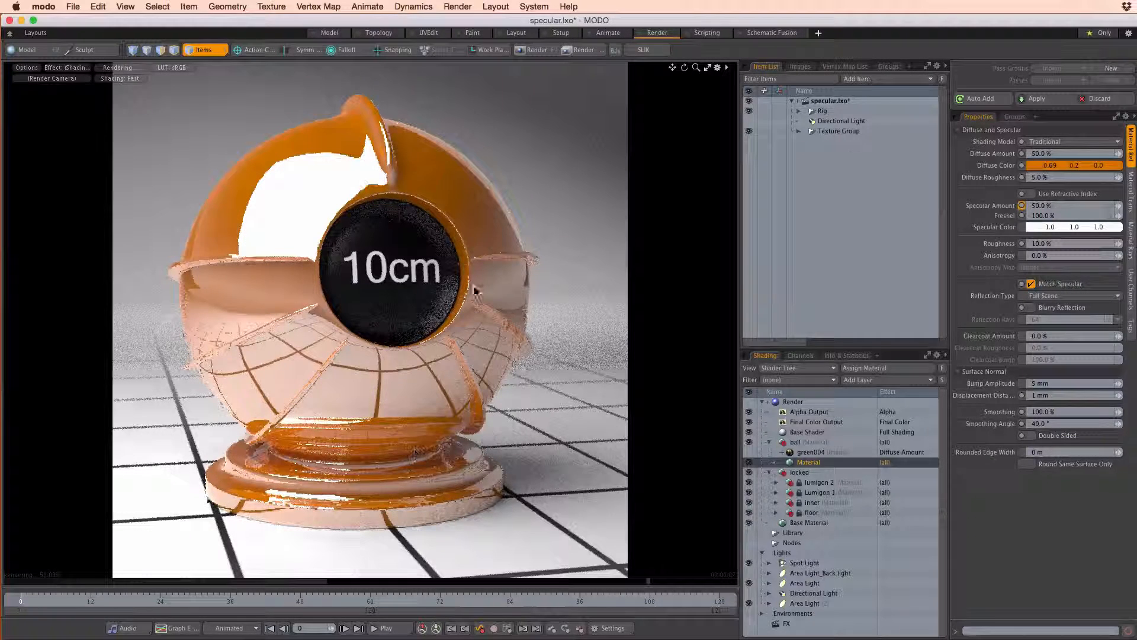
{"action": "left_click", "coordinate": [1041, 205]}
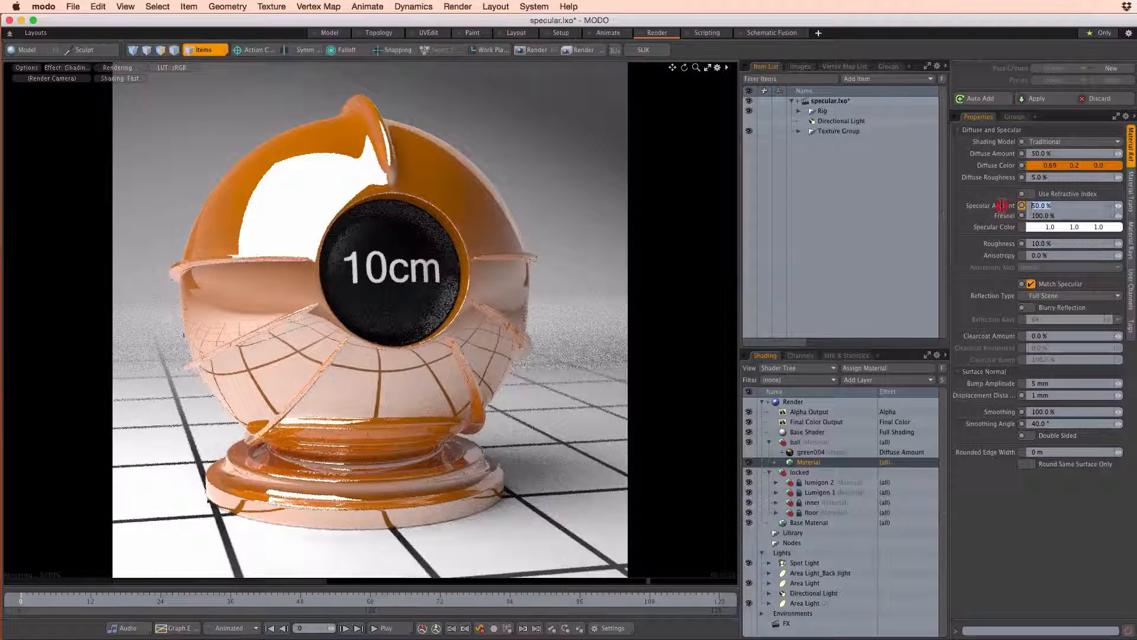
{"action": "left_click", "coordinate": [1065, 214]}
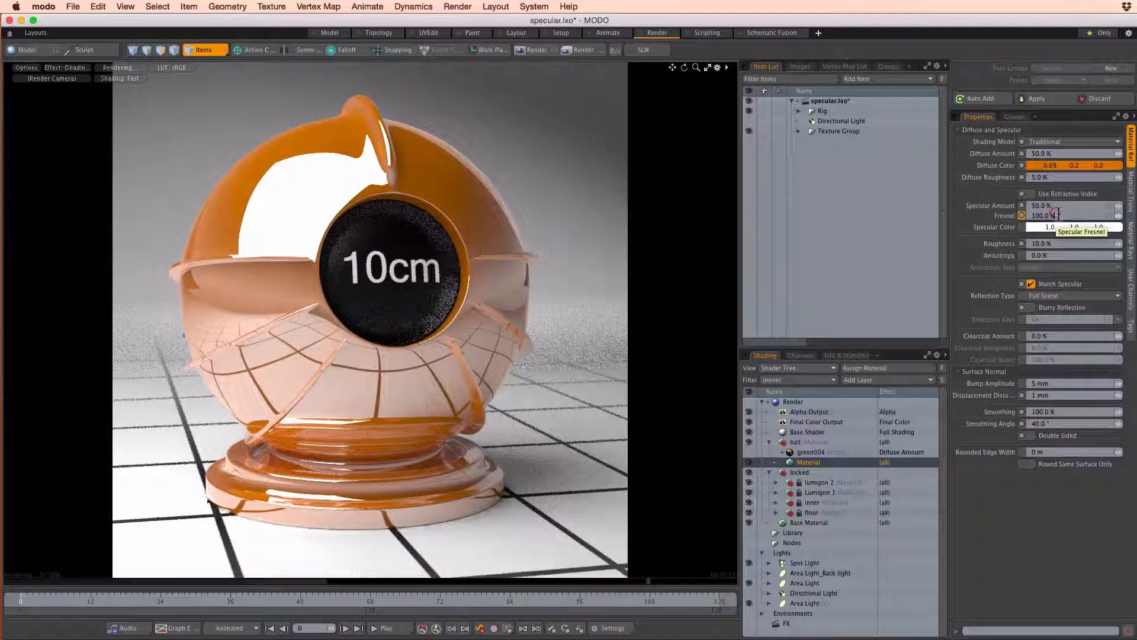
{"action": "left_click", "coordinate": [1031, 217]}
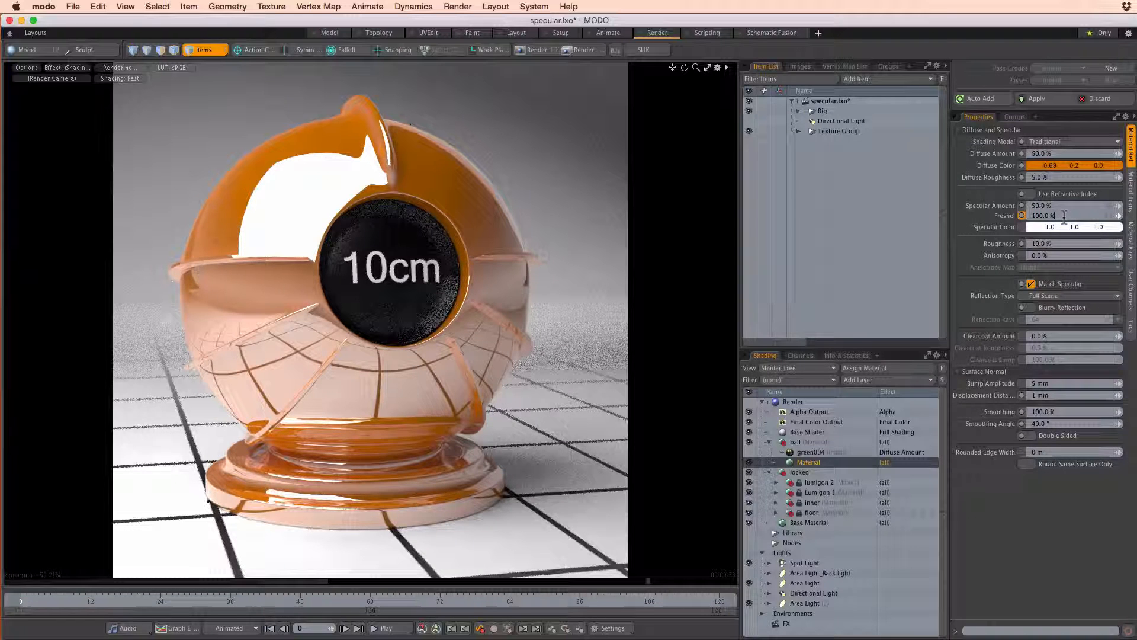
{"action": "left_click_drag", "start_coordinate": [1025, 215], "coordinate": [1053, 216]}
{"action": "left_click", "coordinate": [1053, 215]}
{"action": "left_click", "coordinate": [694, 638]}
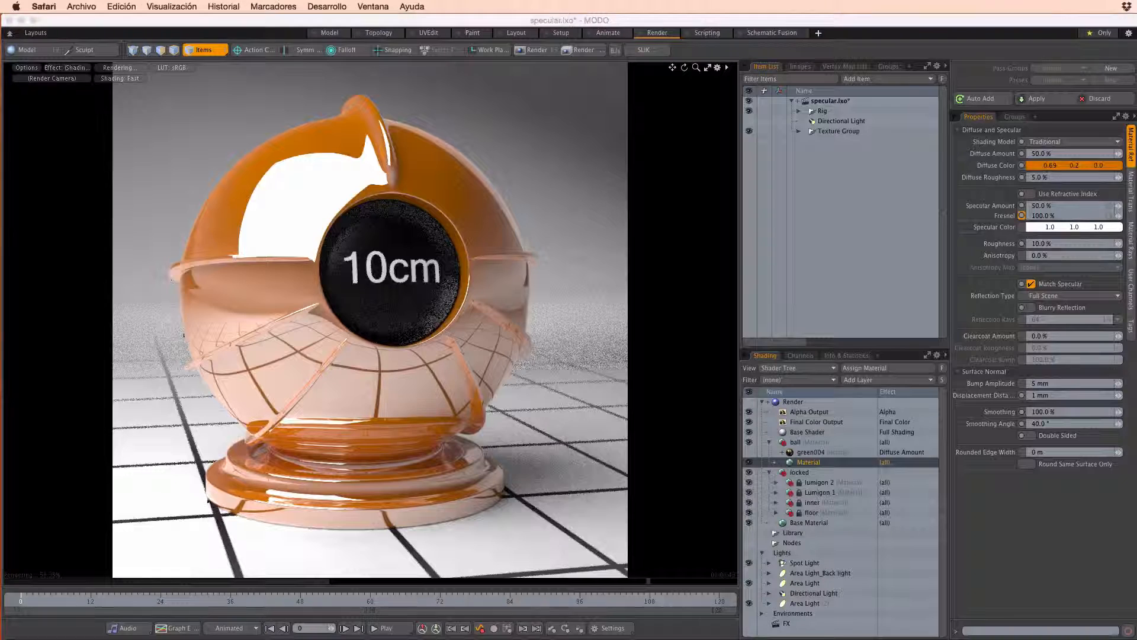
{"action": "left_click", "coordinate": [986, 538]}
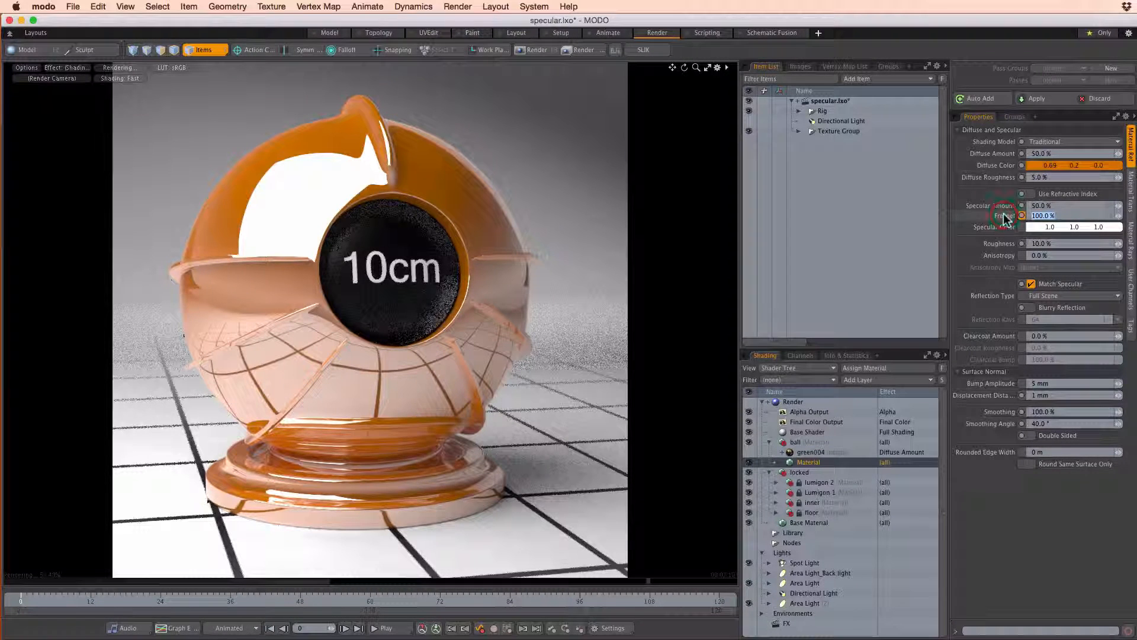
Set the ball material's specular Fresnel to 0% and its Specular Amount to 4%
{"action": "left_click", "coordinate": [1037, 219]}
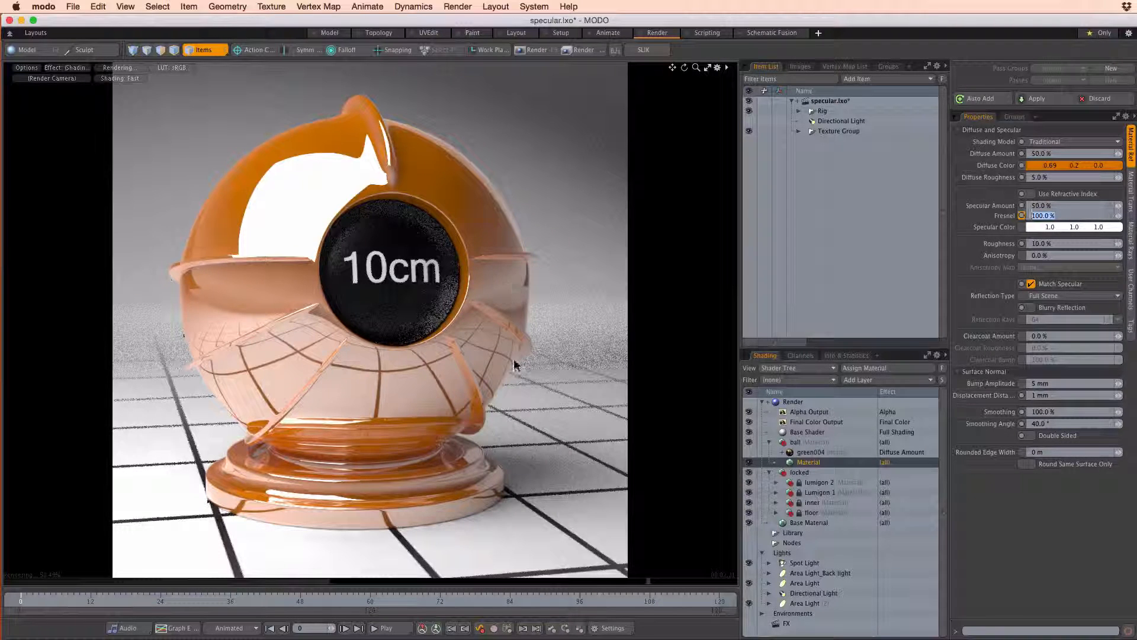
{"action": "type", "text": "0"}
{"action": "key", "text": "Return"}
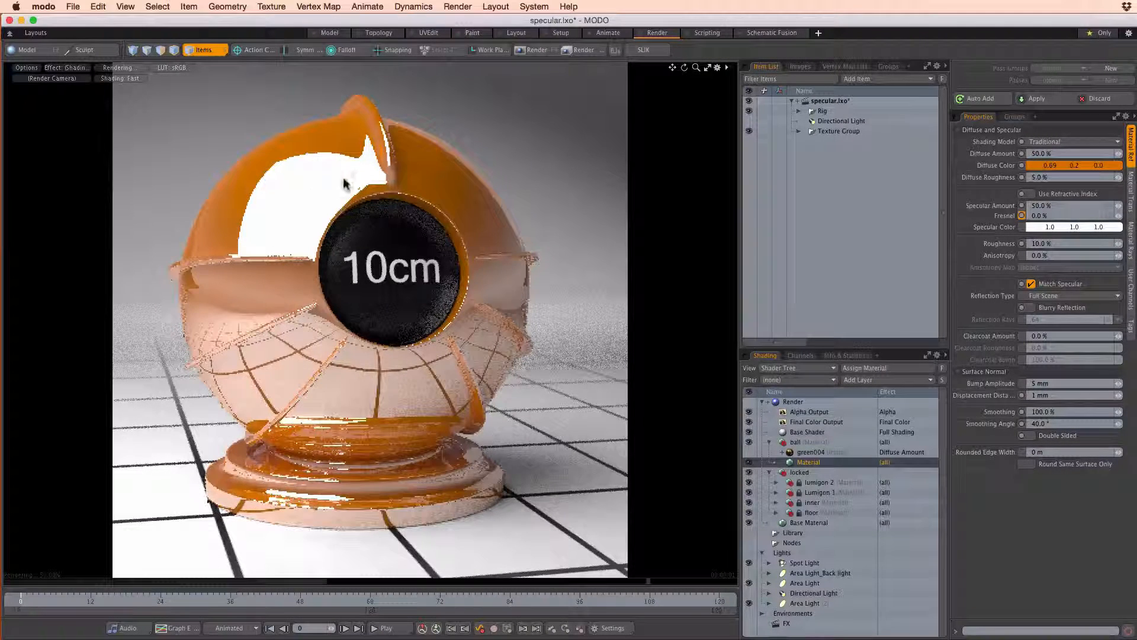
{"action": "left_click", "coordinate": [1080, 205]}
{"action": "type", "text": "4"}
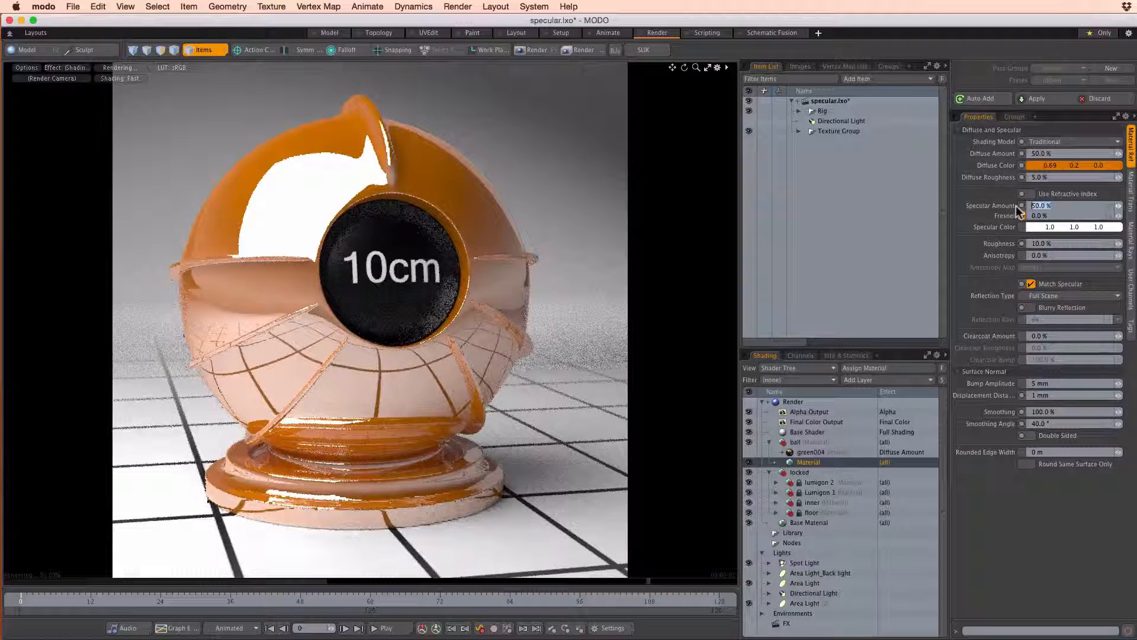
{"action": "key", "text": "Return"}
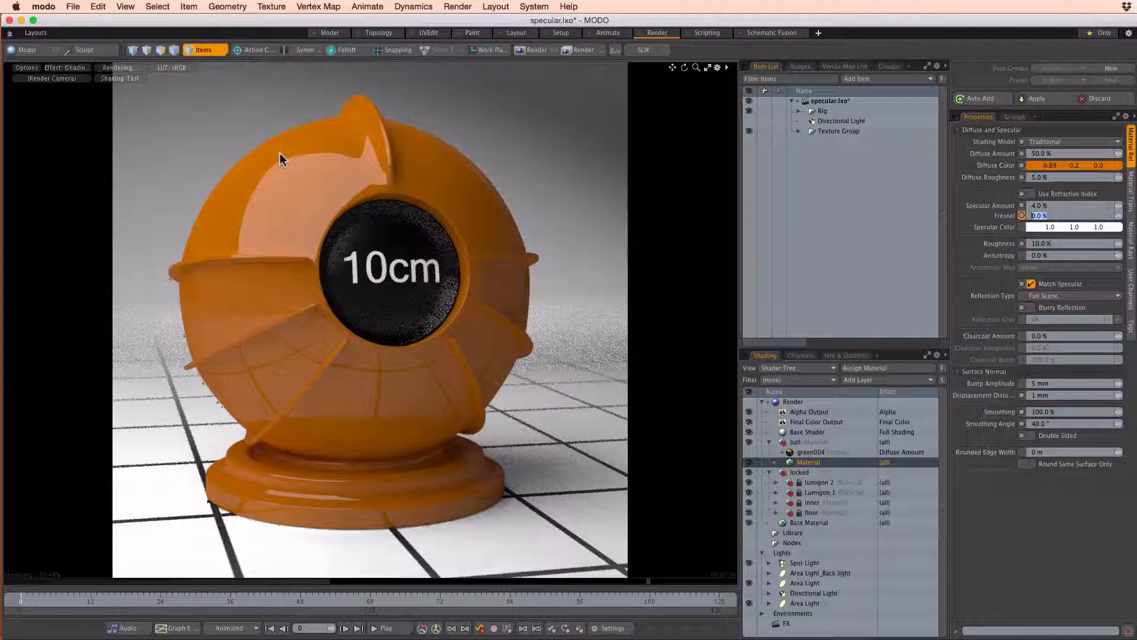
Try the ball material's specular Fresnel at 100% and return it to 0% for comparison
{"action": "type", "text": "100"}
{"action": "key", "text": "Return"}
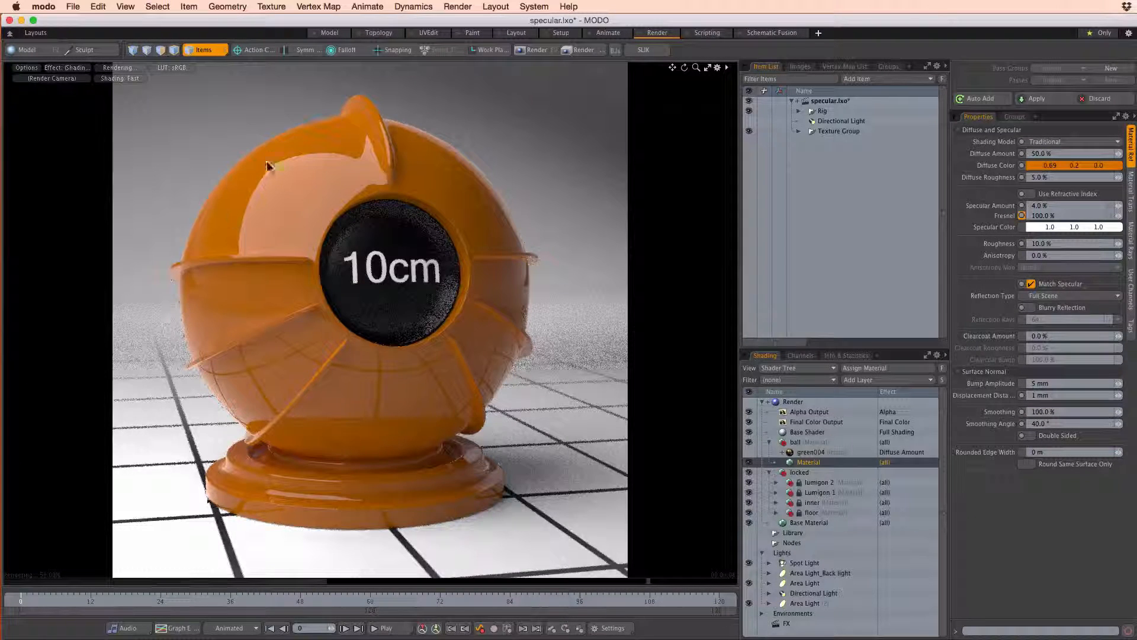
{"action": "left_click", "coordinate": [1060, 217]}
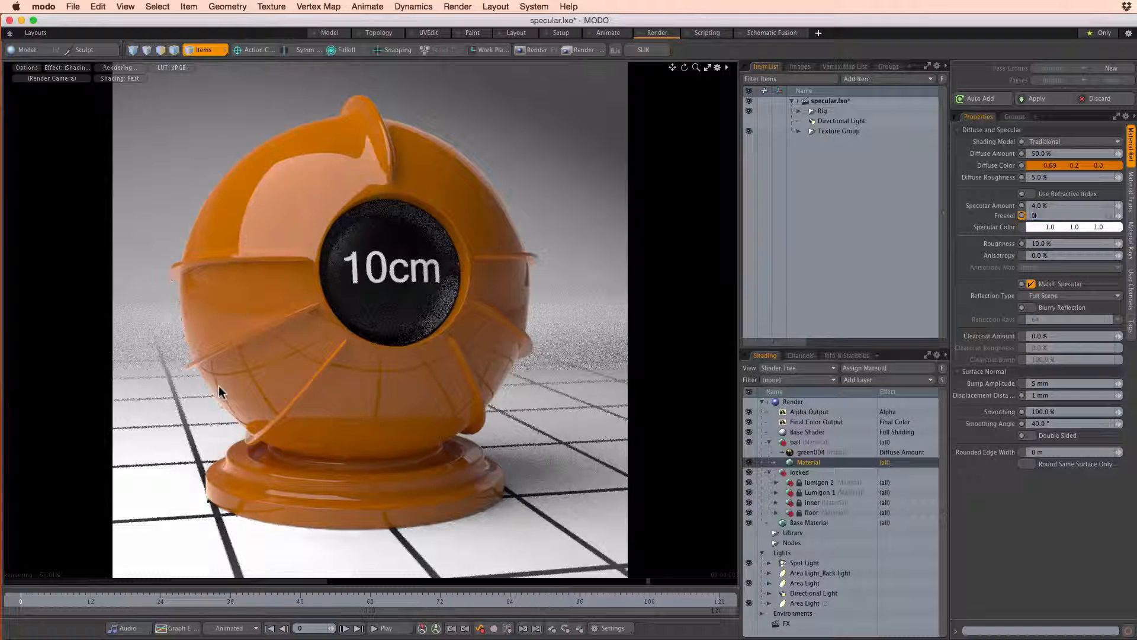
{"action": "type", "text": "0"}
{"action": "key", "text": "Return"}
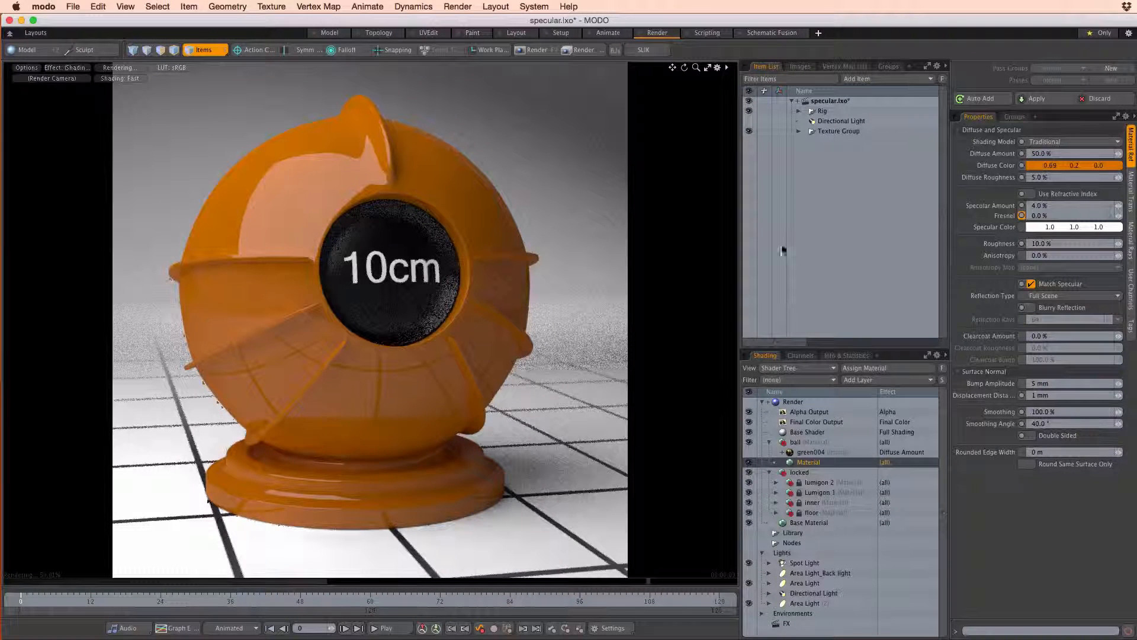
Set the ball material's specular Fresnel to 100%
{"action": "left_click", "coordinate": [1050, 218]}
{"action": "left_click_drag", "start_coordinate": [1050, 217], "coordinate": [1021, 217]}
{"action": "type", "text": "1"}
{"action": "key", "text": "Return"}
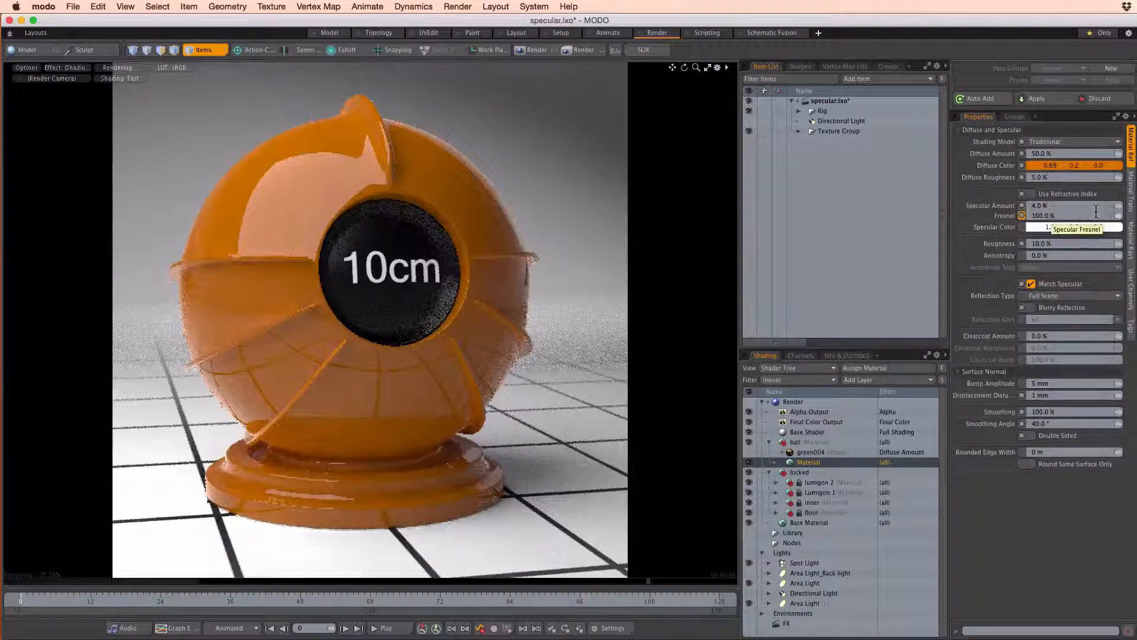
Switch to Preview to examine the two water photos in fresnel.jpg as a Fresnel reference, and return to MODO
{"action": "key", "text": "super+Tab"}
{"action": "key", "text": "super+Tab"}
{"action": "key", "text": "super+Tab"}
{"action": "key", "text": "super+Tab"}
{"action": "key", "text": "super+Tab"}
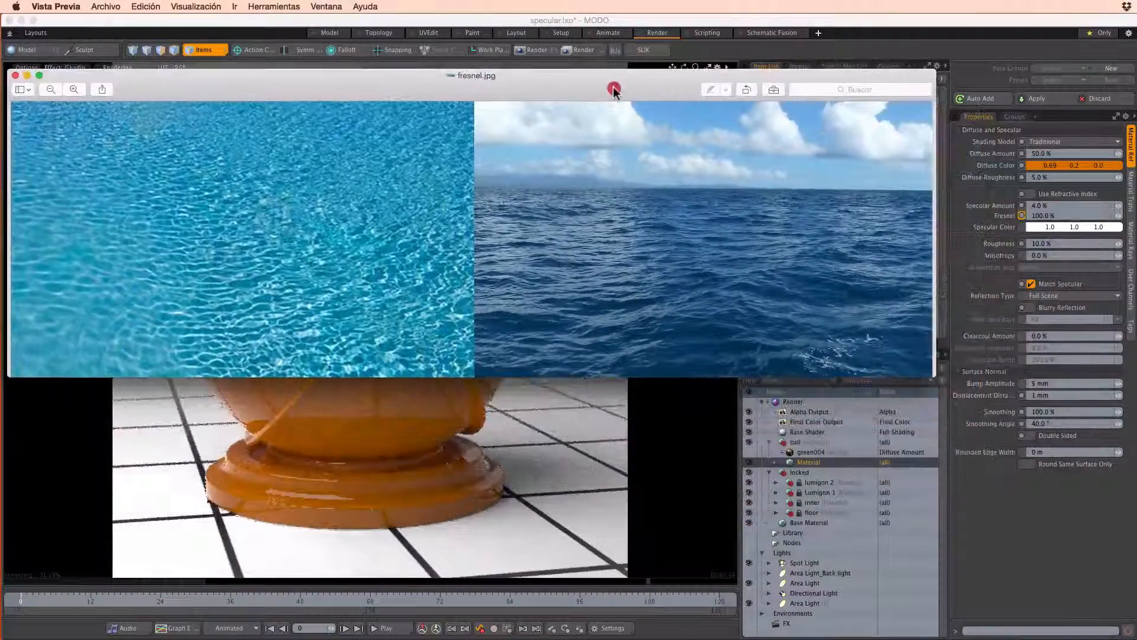
{"action": "left_click_drag", "start_coordinate": [614, 90], "coordinate": [649, 116]}
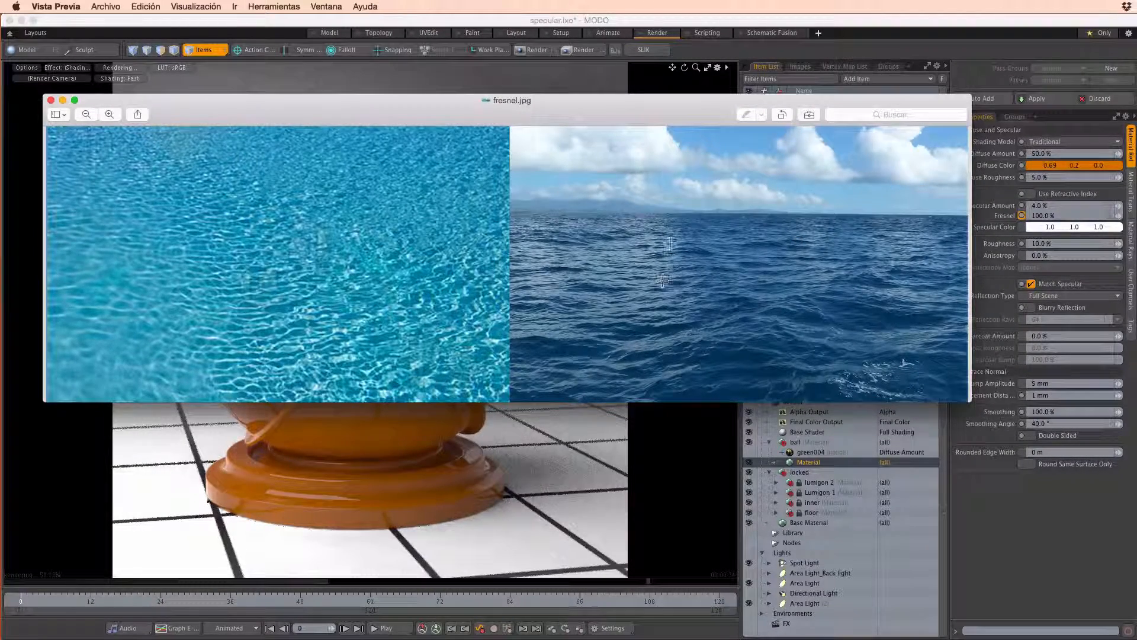
{"action": "left_click_drag", "start_coordinate": [640, 113], "coordinate": [859, 639]}
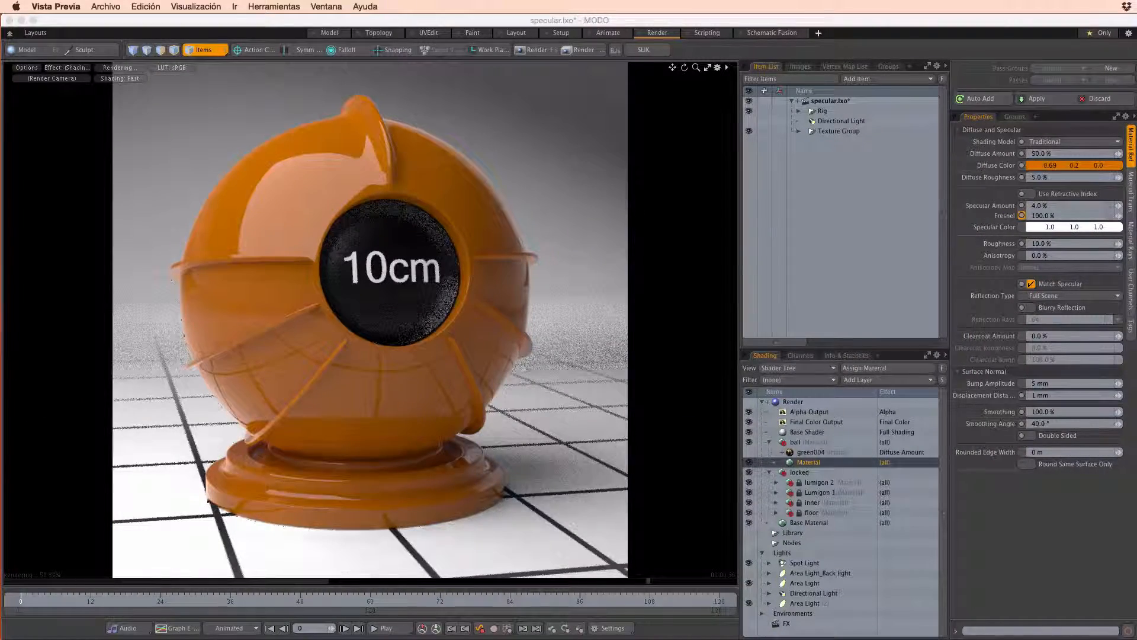
{"action": "left_click", "coordinate": [1079, 549]}
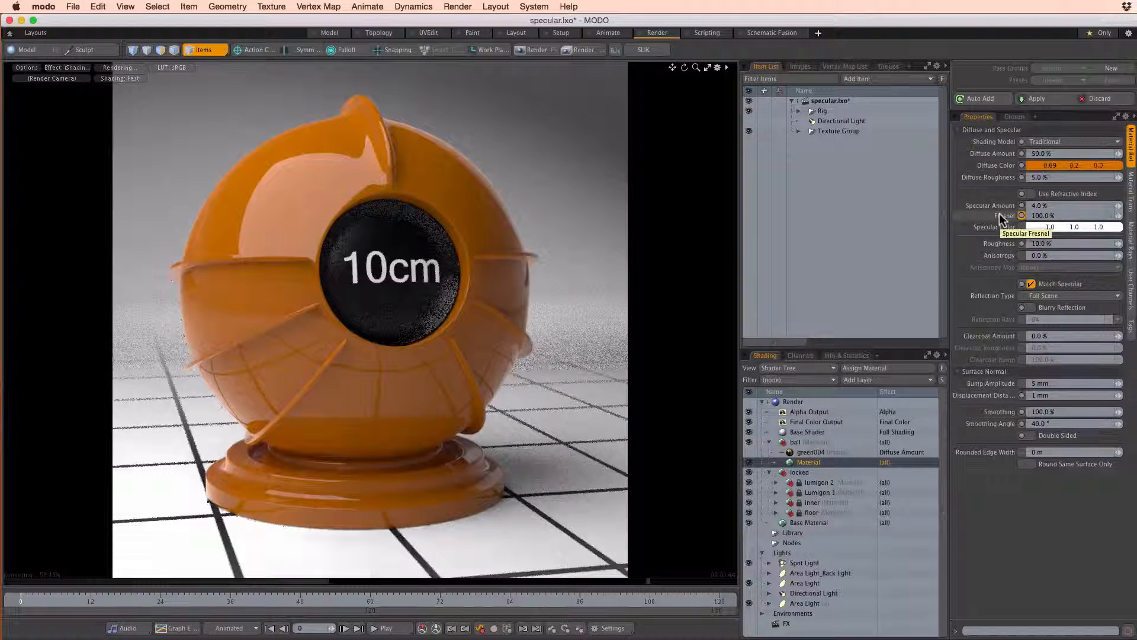
Enter 100% again as the ball material's specular Fresnel, keeping the Specular Amount as it is
{"action": "left_click", "coordinate": [1065, 217]}
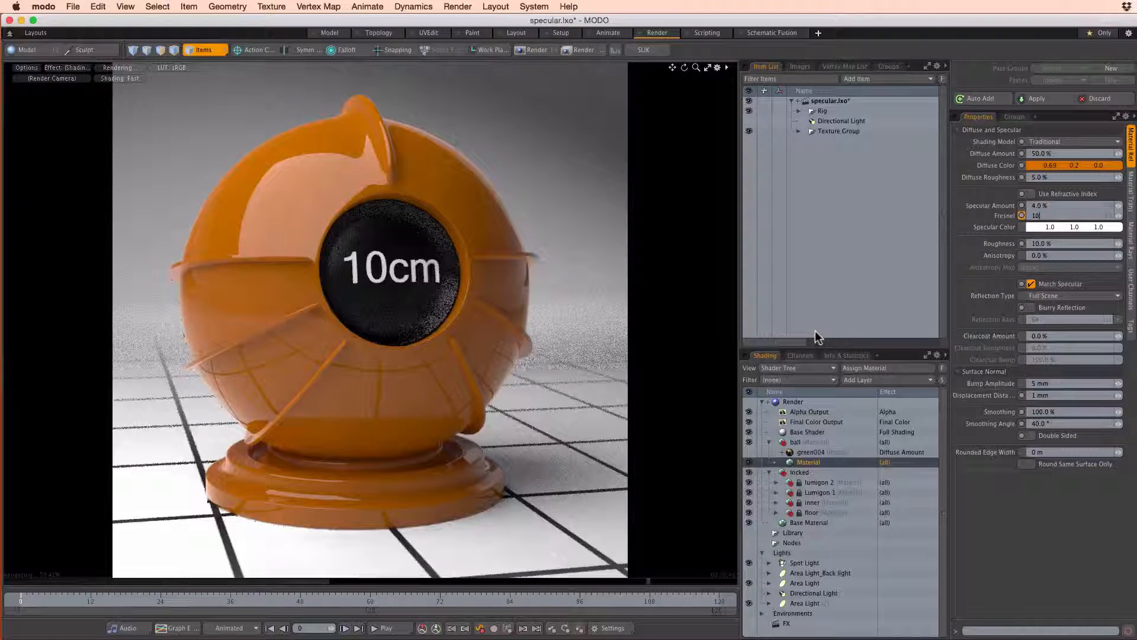
{"action": "key", "text": "Return"}
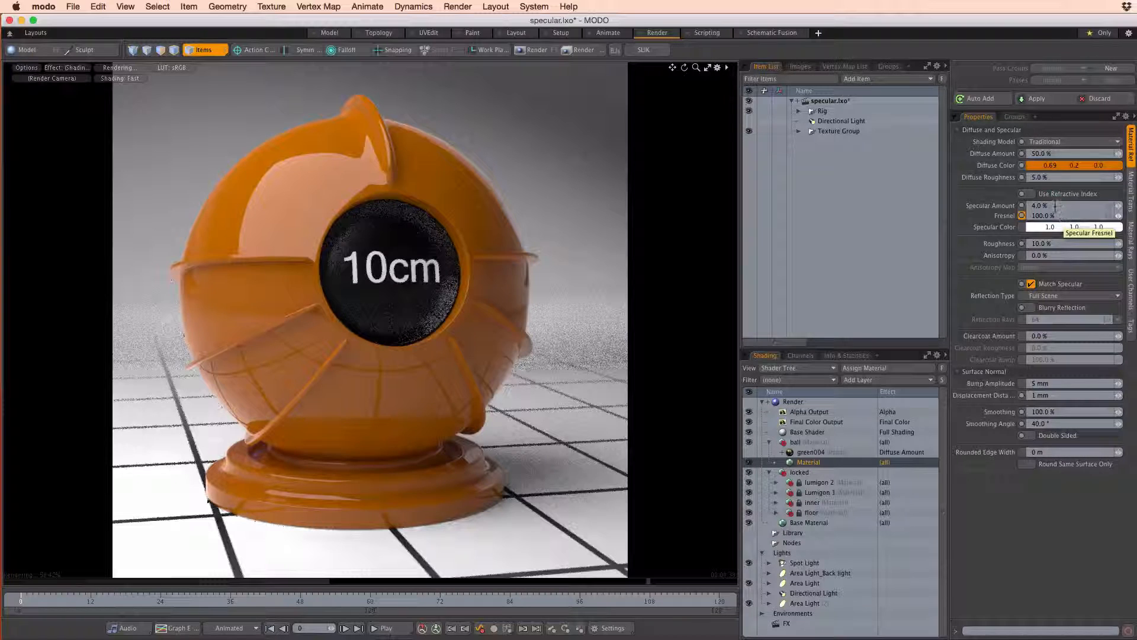
{"action": "left_click", "coordinate": [1070, 206]}
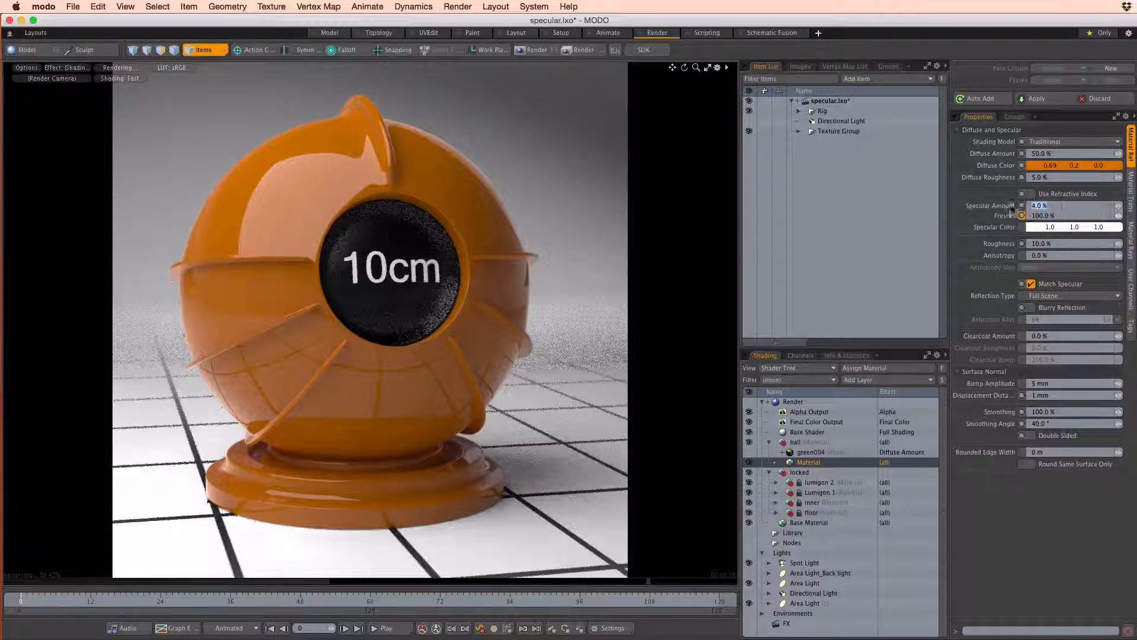
{"action": "left_click", "coordinate": [1048, 206]}
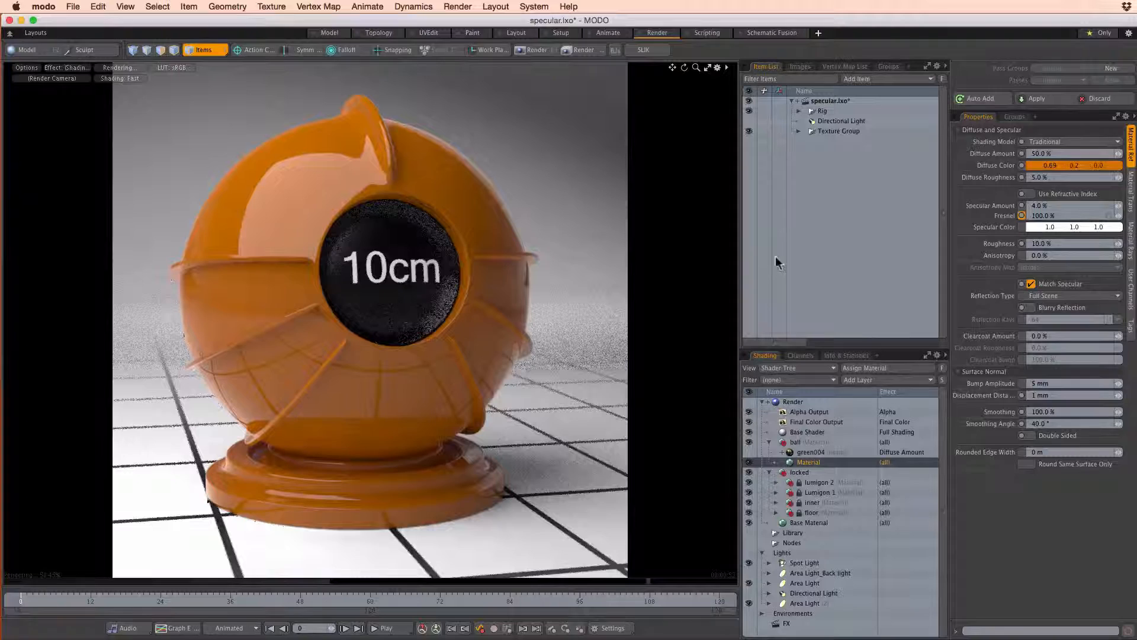
{"action": "left_click", "coordinate": [1058, 206]}
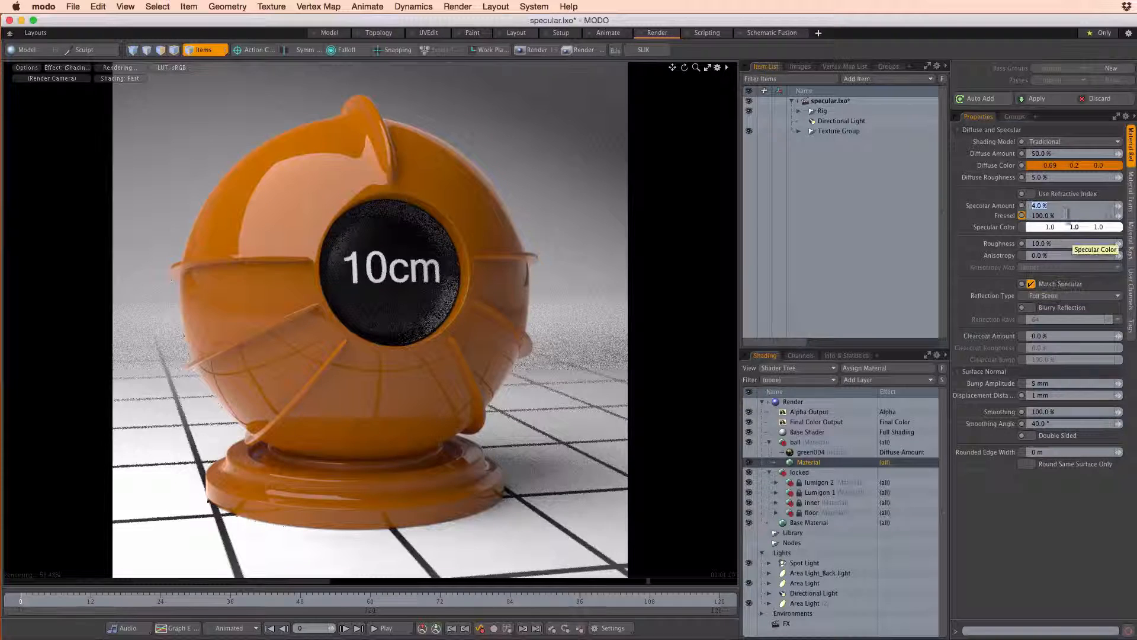
{"action": "left_click", "coordinate": [1054, 206]}
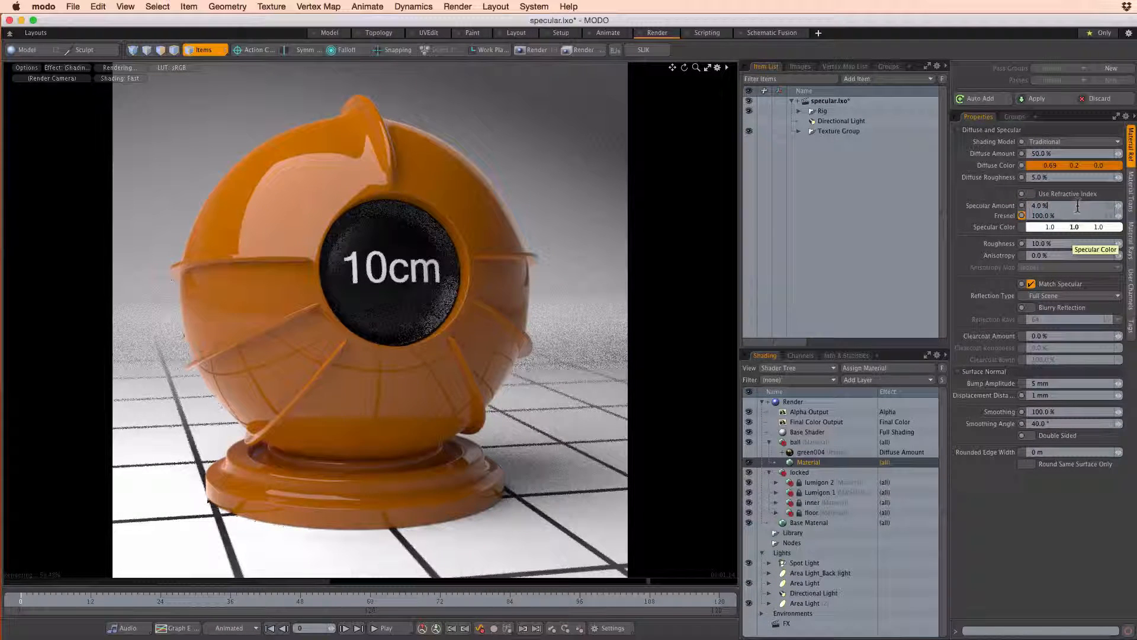
{"action": "key", "text": "super+Tab"}
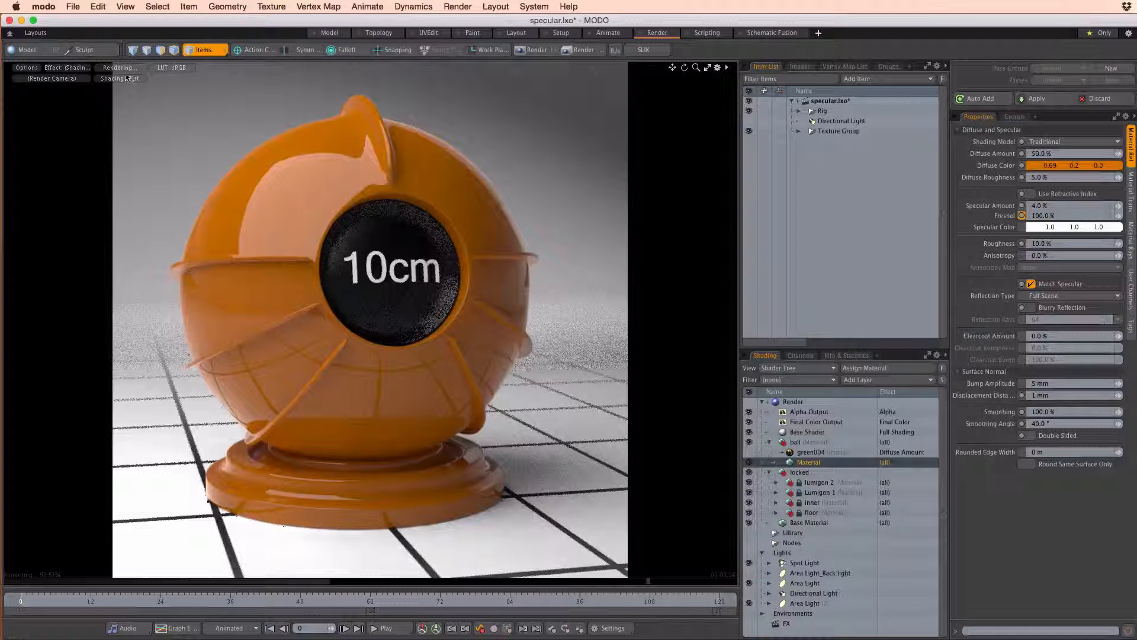
Split the render preview into two side-by-side views and set the ball material's Diffuse Amount to 0%
{"action": "left_click_drag", "start_coordinate": [6, 65], "coordinate": [13, 83]}
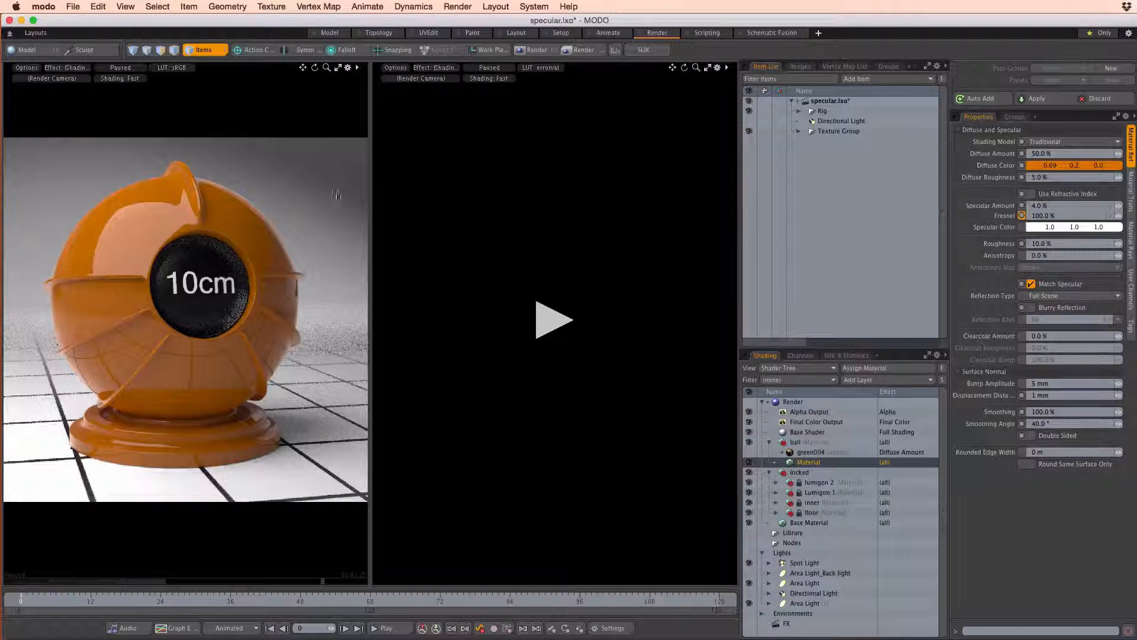
{"action": "left_click", "coordinate": [1042, 153]}
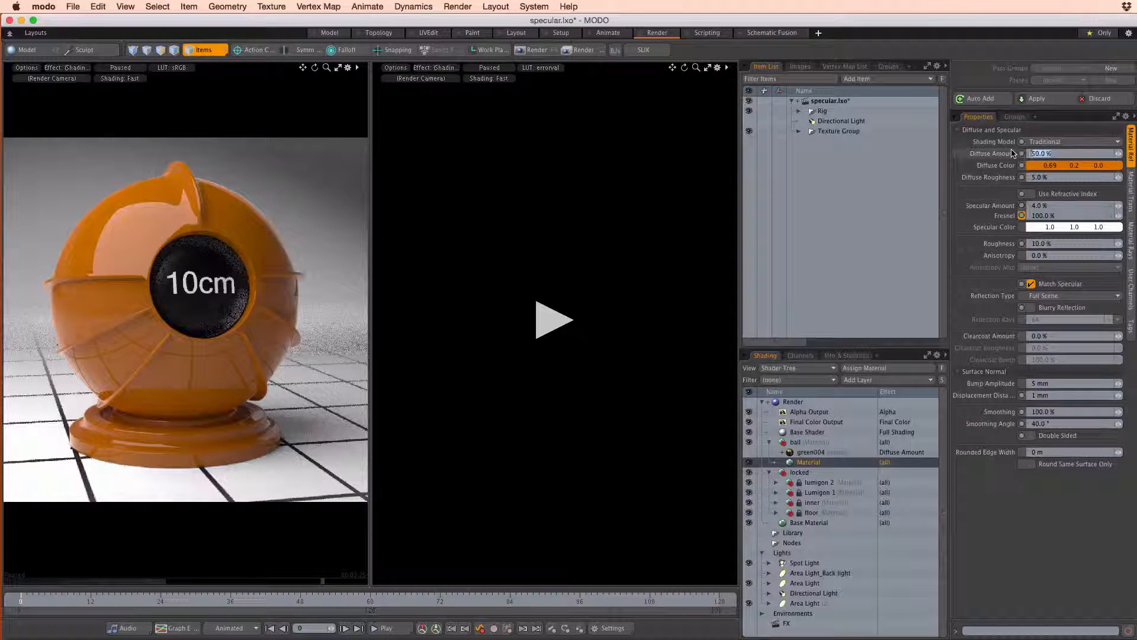
{"action": "type", "text": "0"}
{"action": "key", "text": "Return"}
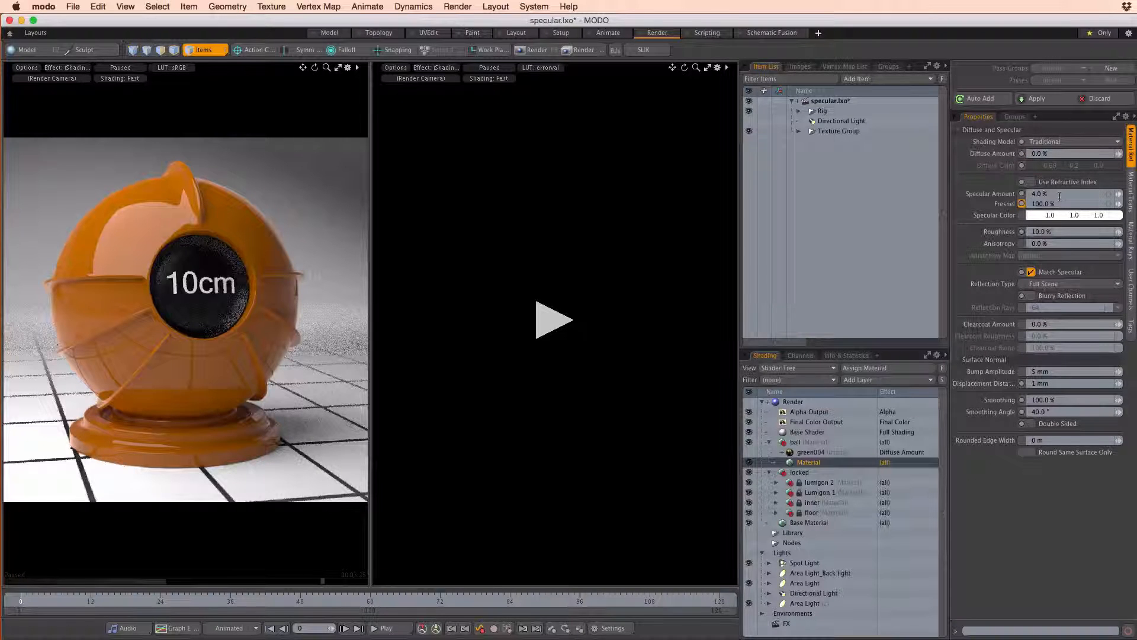
Set the ball material's Specular Amount to 100% and start rendering in the second preview while the orange one stays paused
{"action": "left_click", "coordinate": [1060, 195]}
{"action": "type", "text": "100"}
{"action": "key", "text": "Return"}
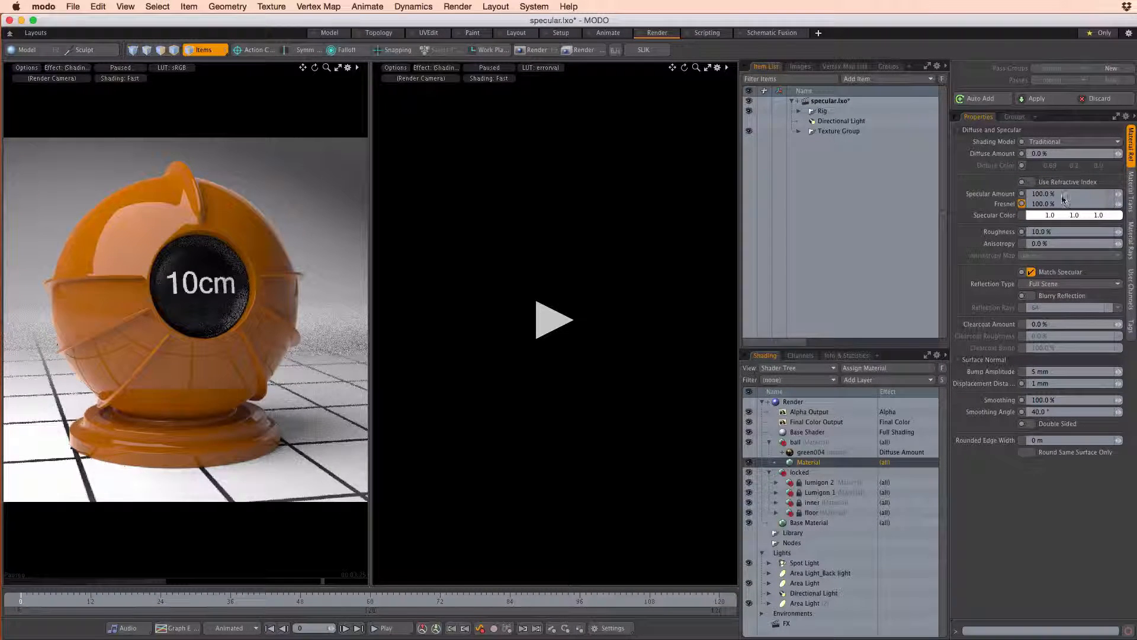
{"action": "left_click", "coordinate": [497, 71]}
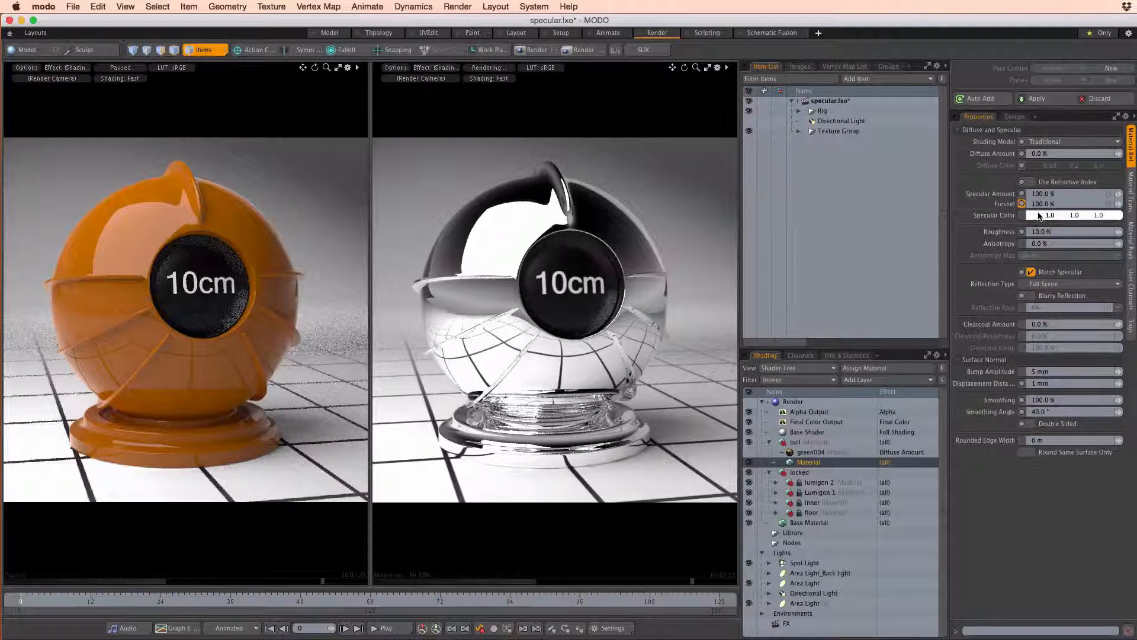
Set the ball material's Specular Color to a gold tone of RGB 1.0, 0.64, 0.22
{"action": "left_click", "coordinate": [1040, 216]}
{"action": "left_click_drag", "start_coordinate": [738, 144], "coordinate": [789, 112]}
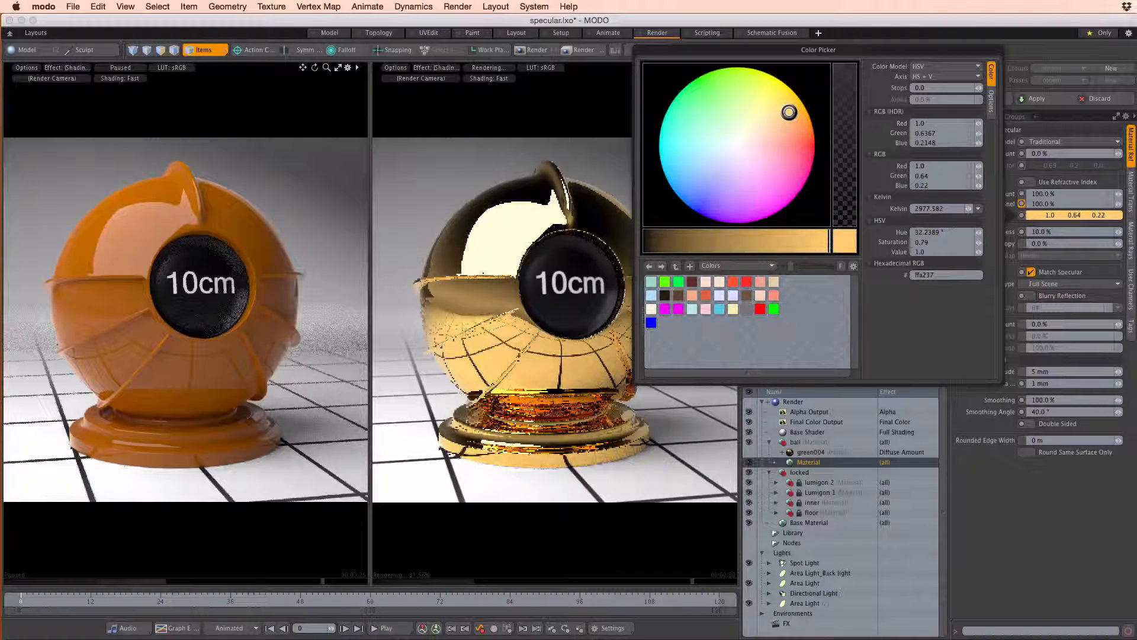
{"action": "left_click", "coordinate": [995, 526]}
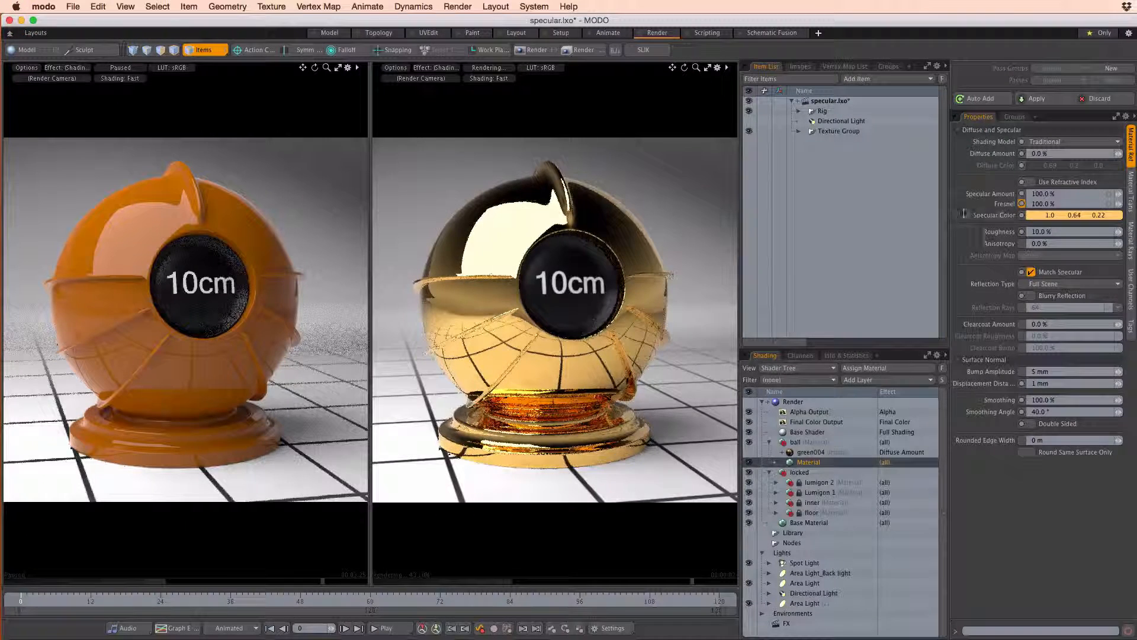